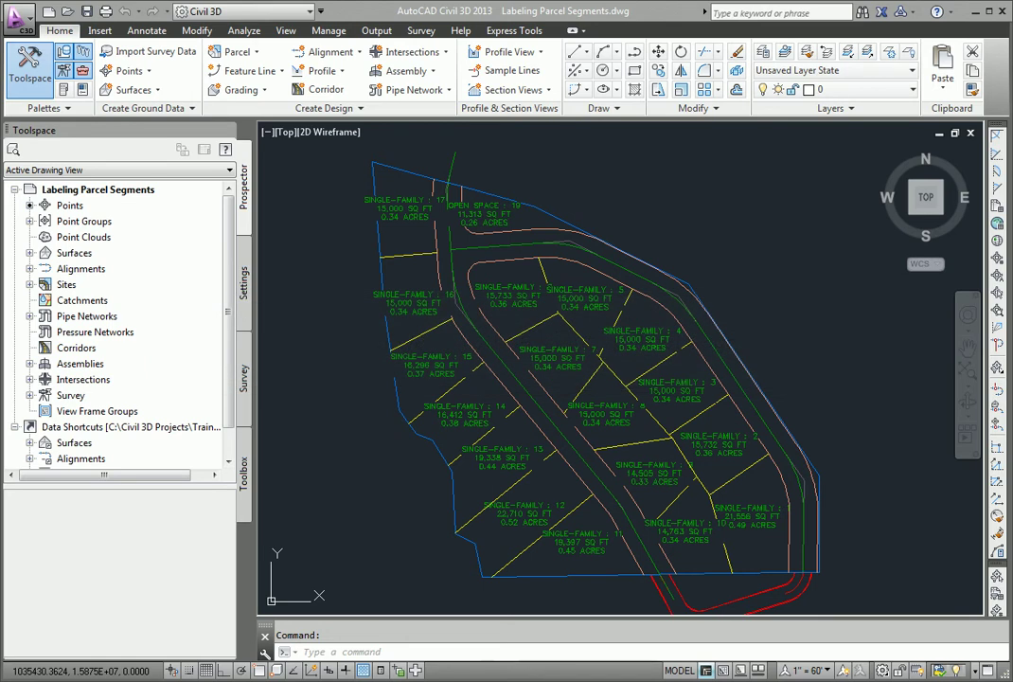
Select parcel Single-Family : 17 and open the Add Labels dropdown on the Parcel ribbon
{"action": "left_click", "coordinate": [400, 221]}
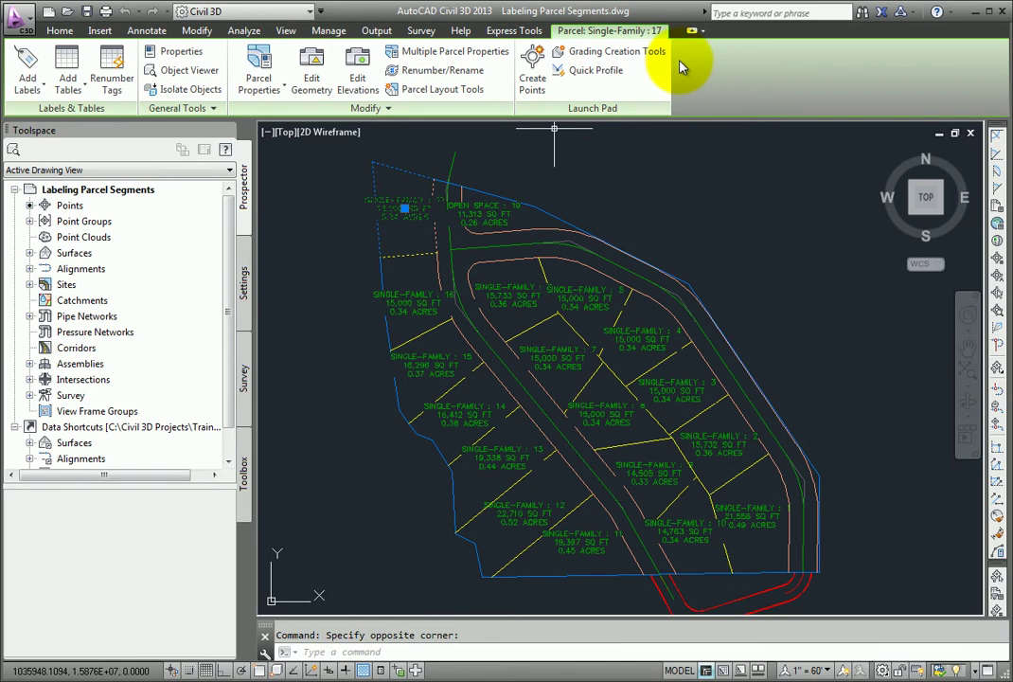
{"action": "left_click", "coordinate": [40, 92]}
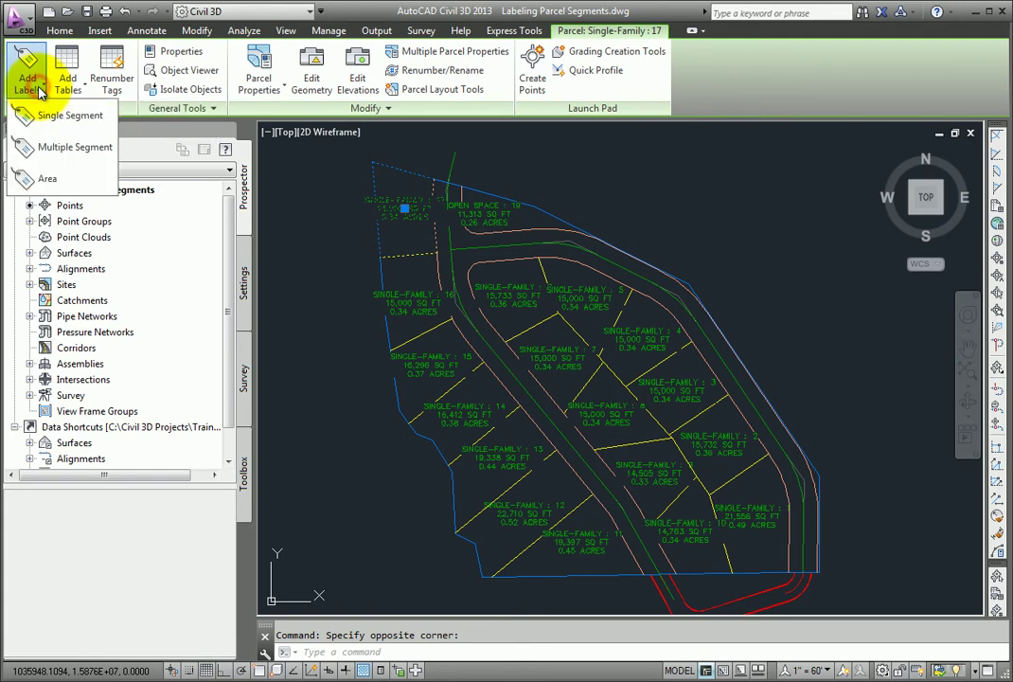
Add Multiple Segment labels clockwise around parcel 17, then exit the command
{"action": "left_click", "coordinate": [71, 161]}
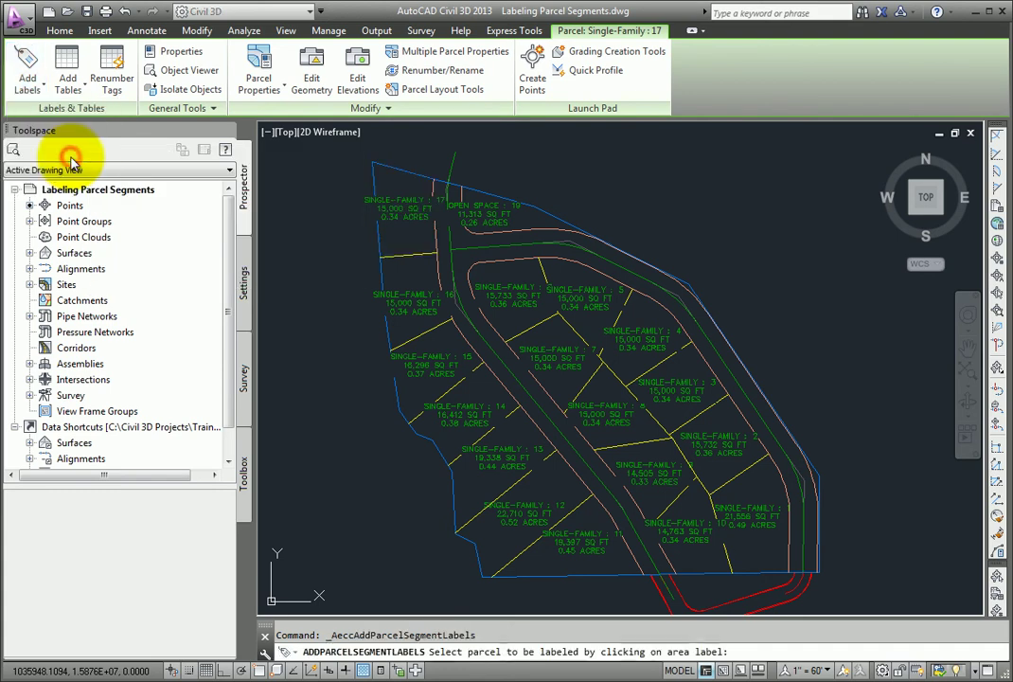
{"action": "left_click", "coordinate": [409, 224]}
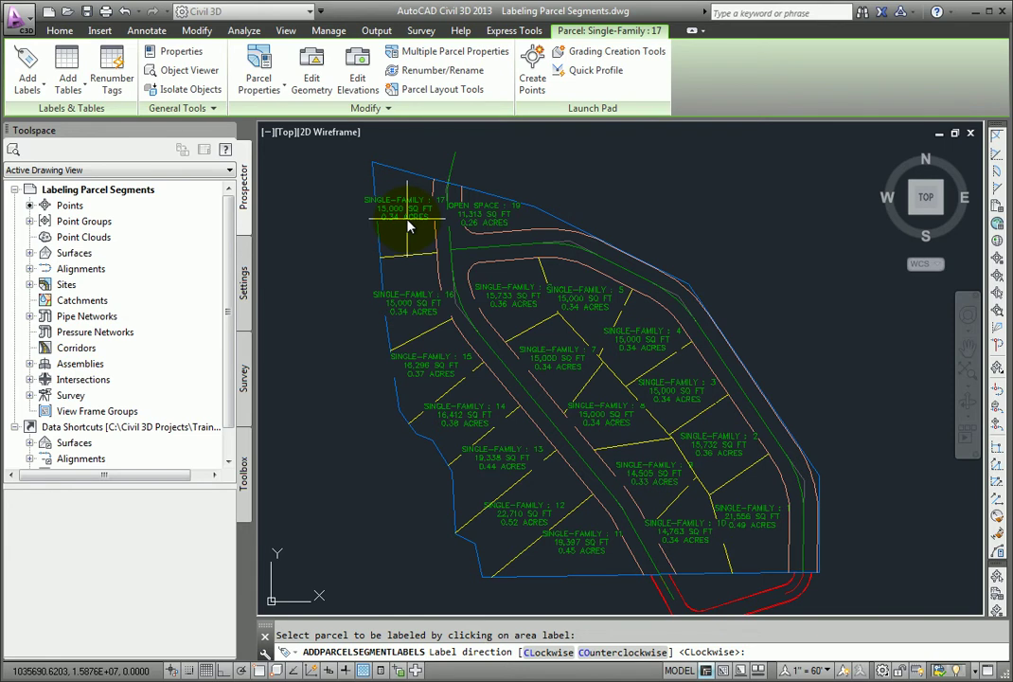
{"action": "key", "text": "Return"}
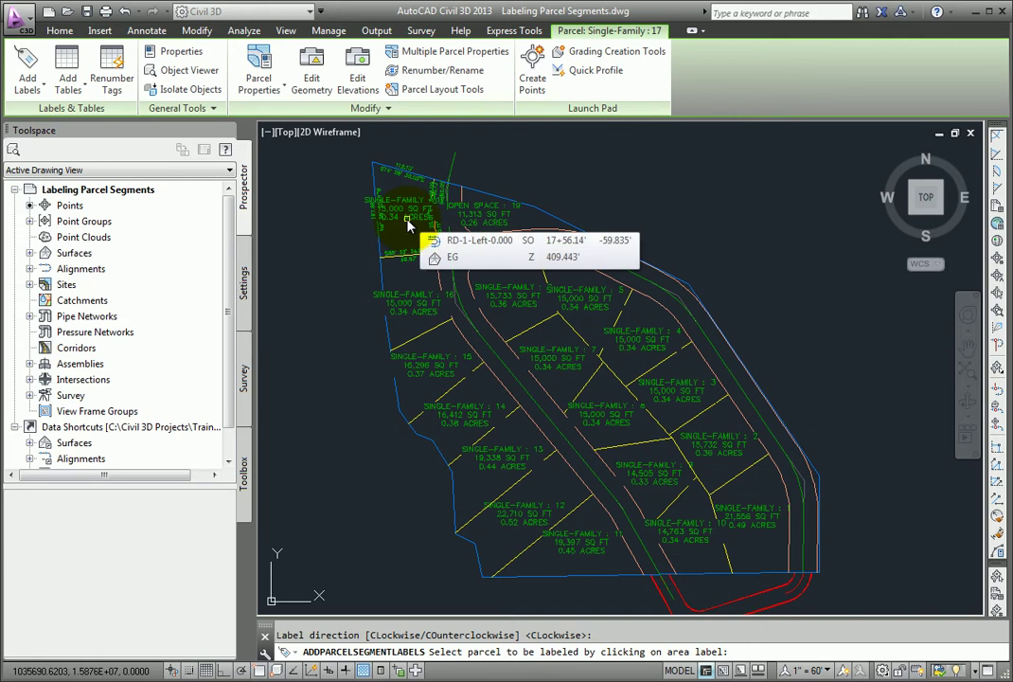
{"action": "key", "text": "Return"}
{"action": "scroll", "coordinate": [407, 224], "scroll_direction": "up", "scroll_amount": 4}
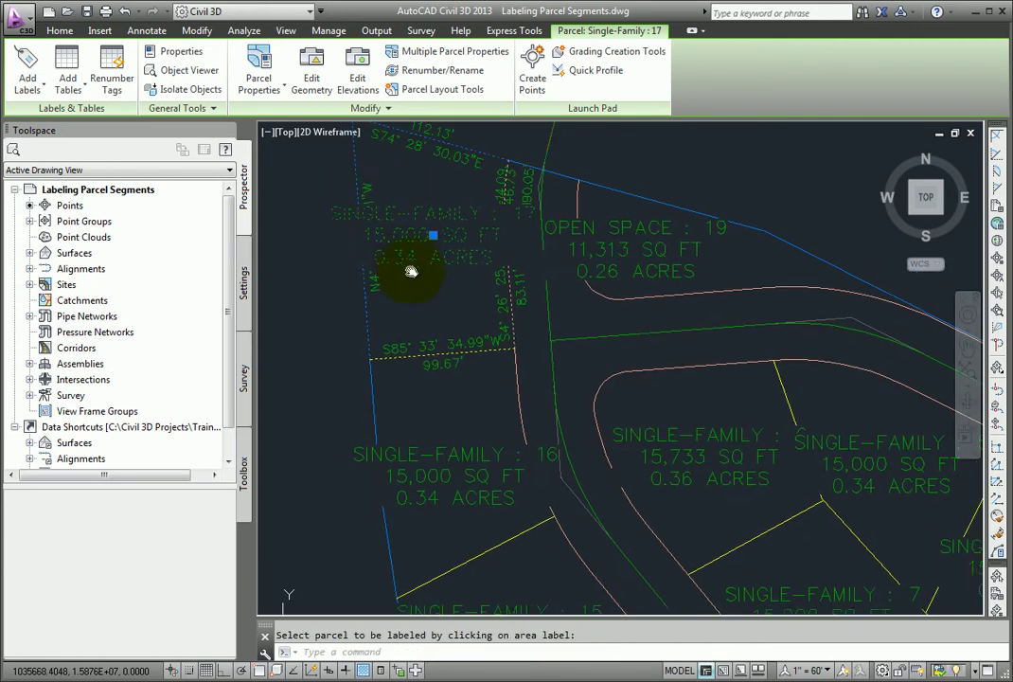
{"action": "scroll", "coordinate": [445, 407], "scroll_direction": "up", "scroll_amount": 2}
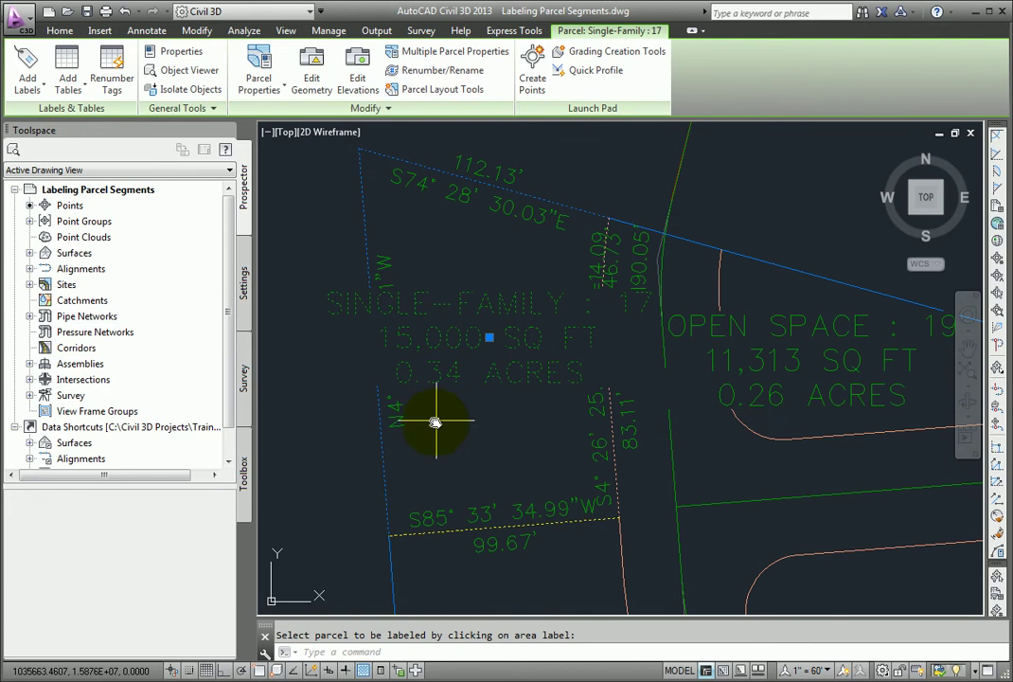
{"action": "key", "text": "Escape"}
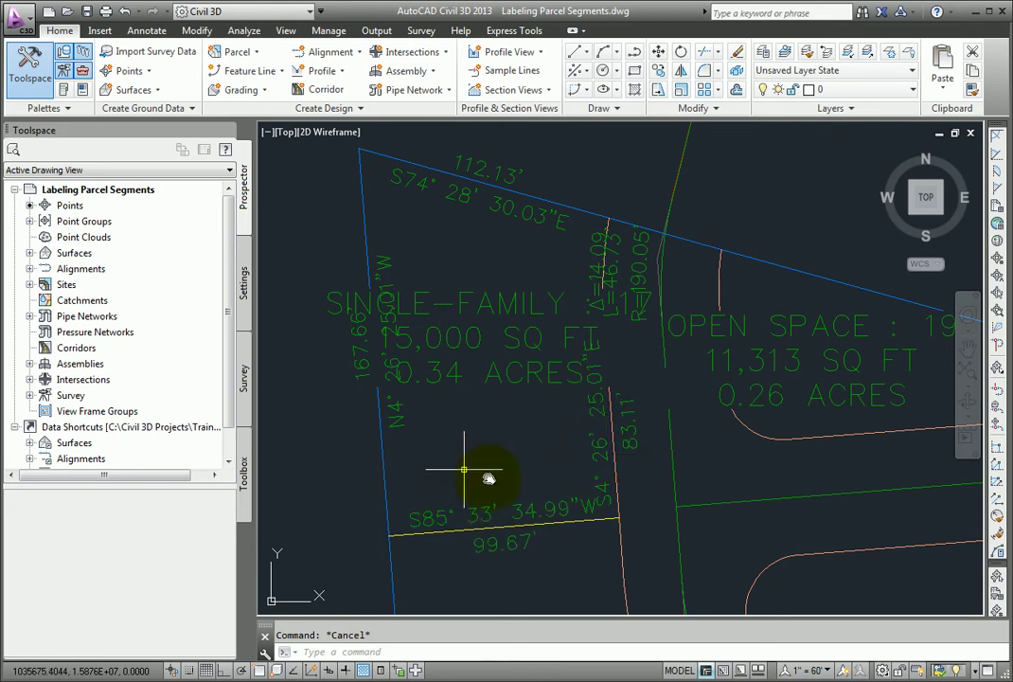
Pick 1" = 30' from the status-bar annotation scale list to shrink the labels
{"action": "left_click", "coordinate": [796, 669]}
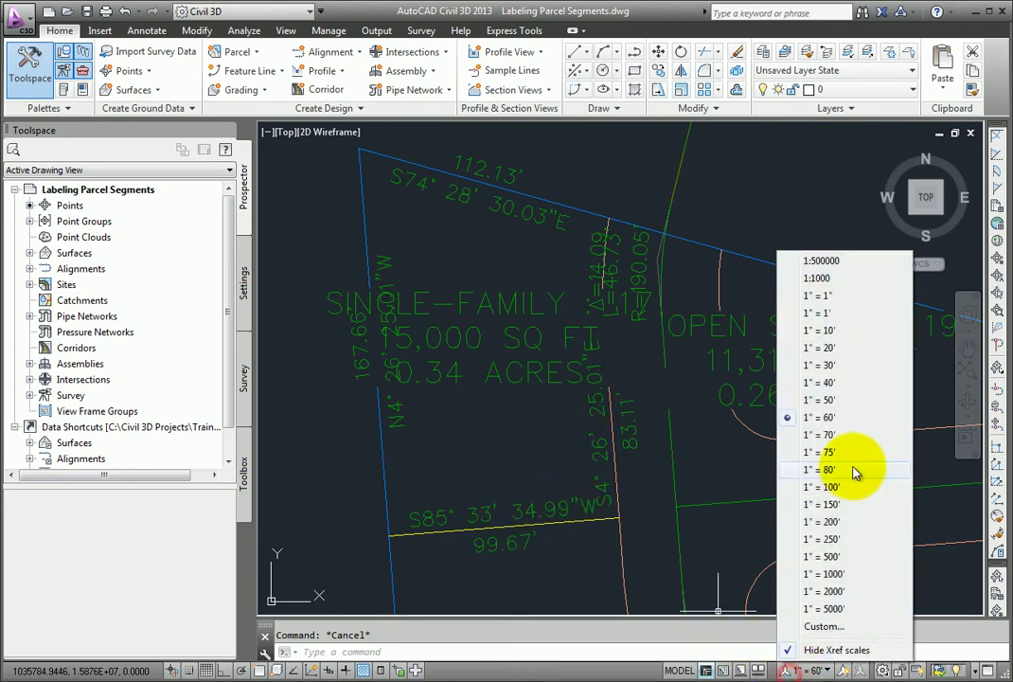
{"action": "left_click", "coordinate": [852, 366]}
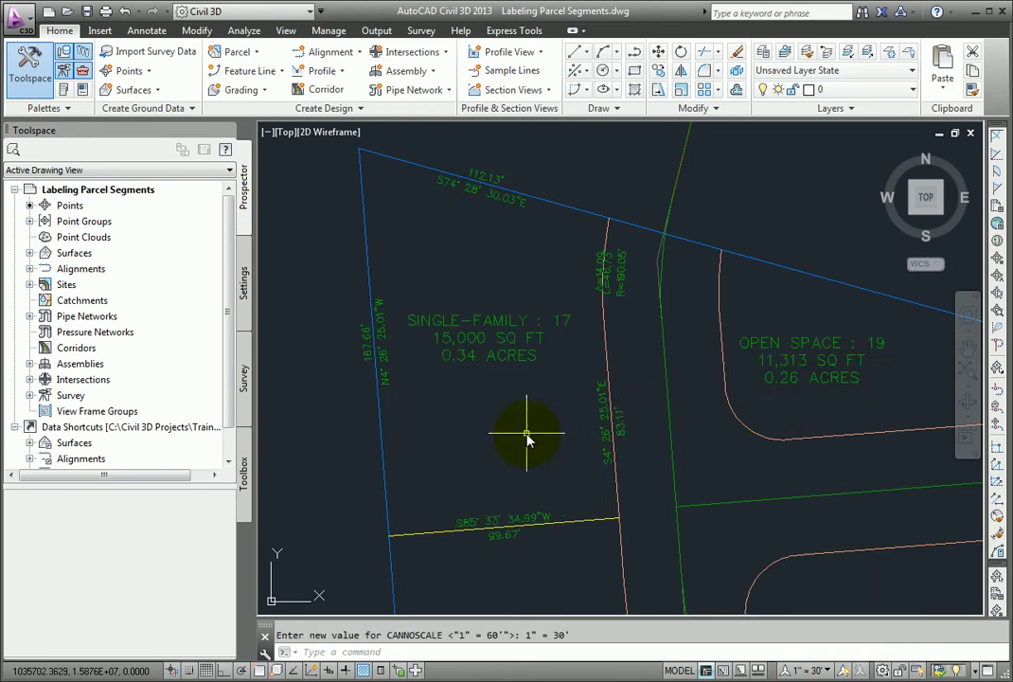
{"action": "mouse_move", "coordinate": [527, 439]}
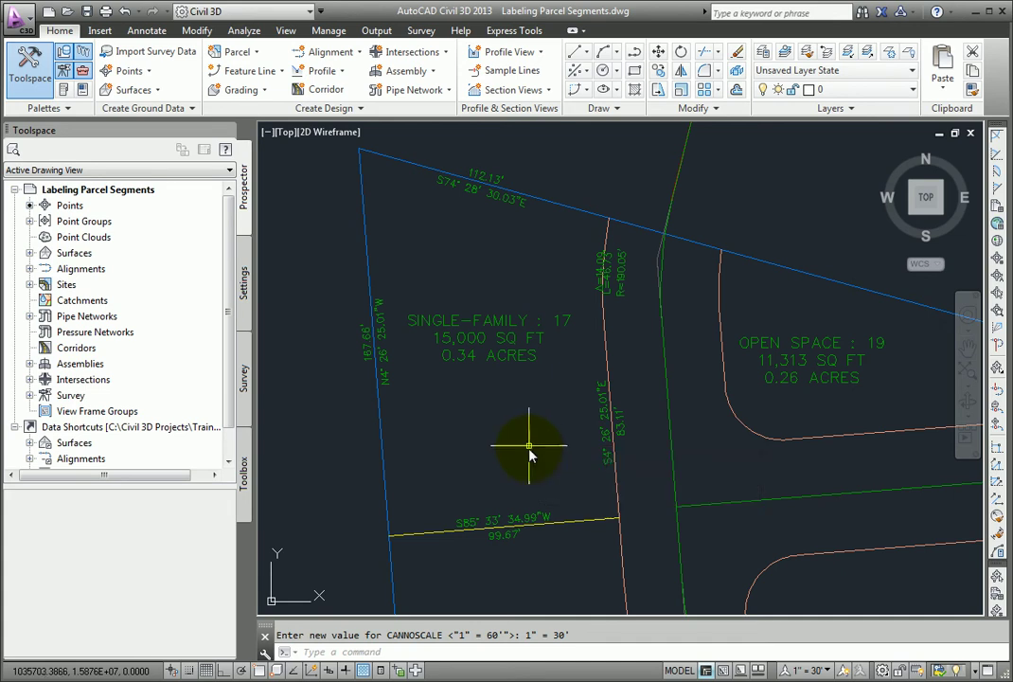
{"action": "mouse_move", "coordinate": [538, 470]}
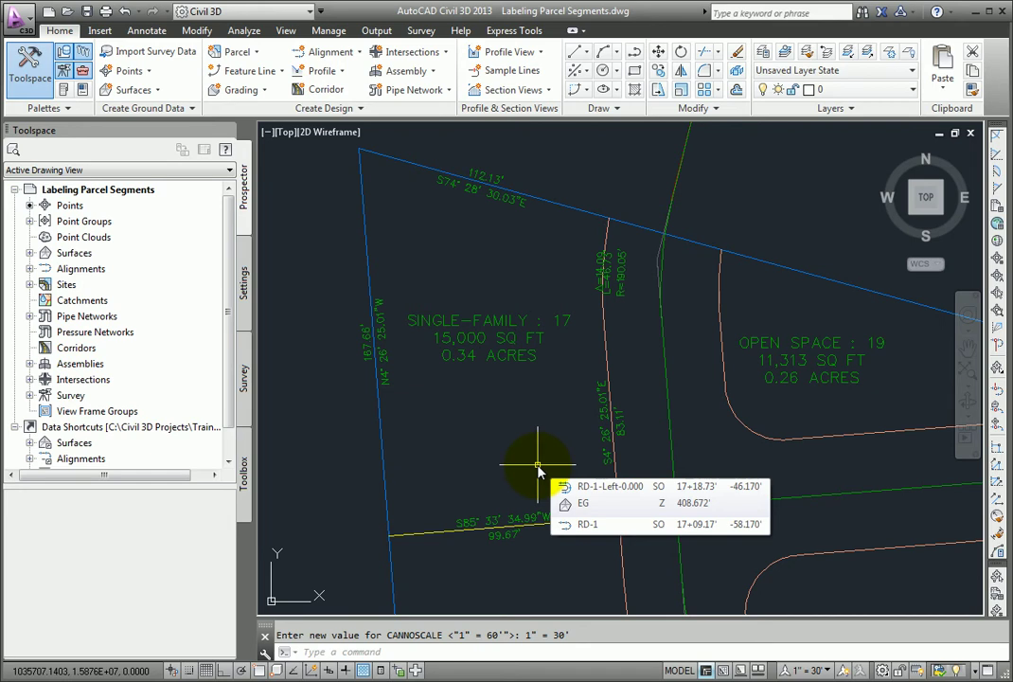
Open Add Labels from the Annotate tab, move it beside the parcels, and set Feature to Parcel
{"action": "left_click", "coordinate": [149, 32]}
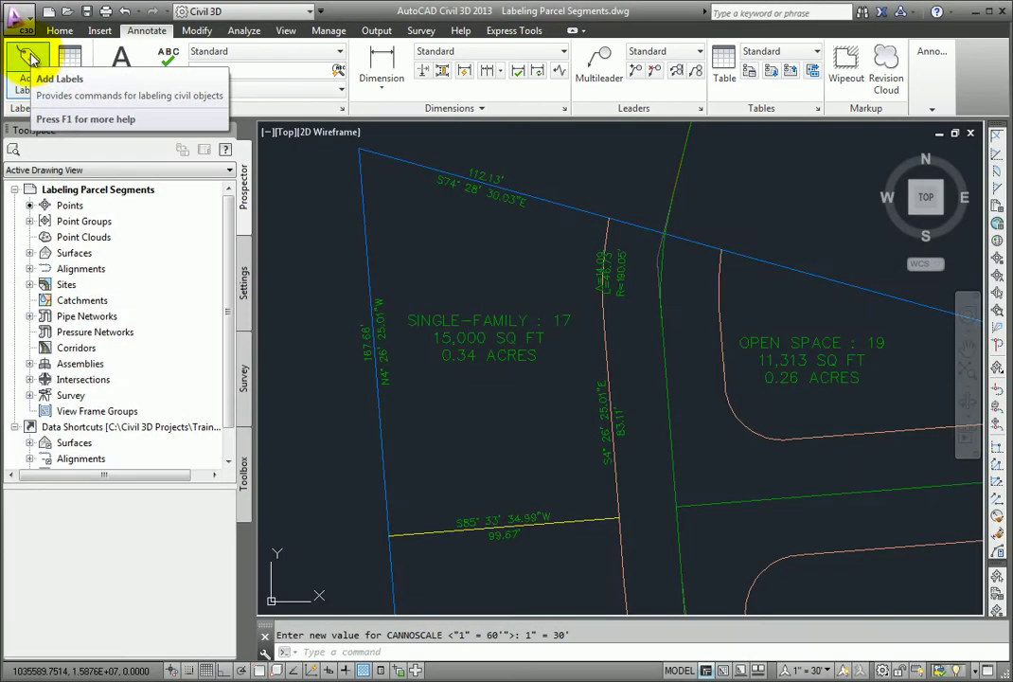
{"action": "left_click", "coordinate": [29, 57]}
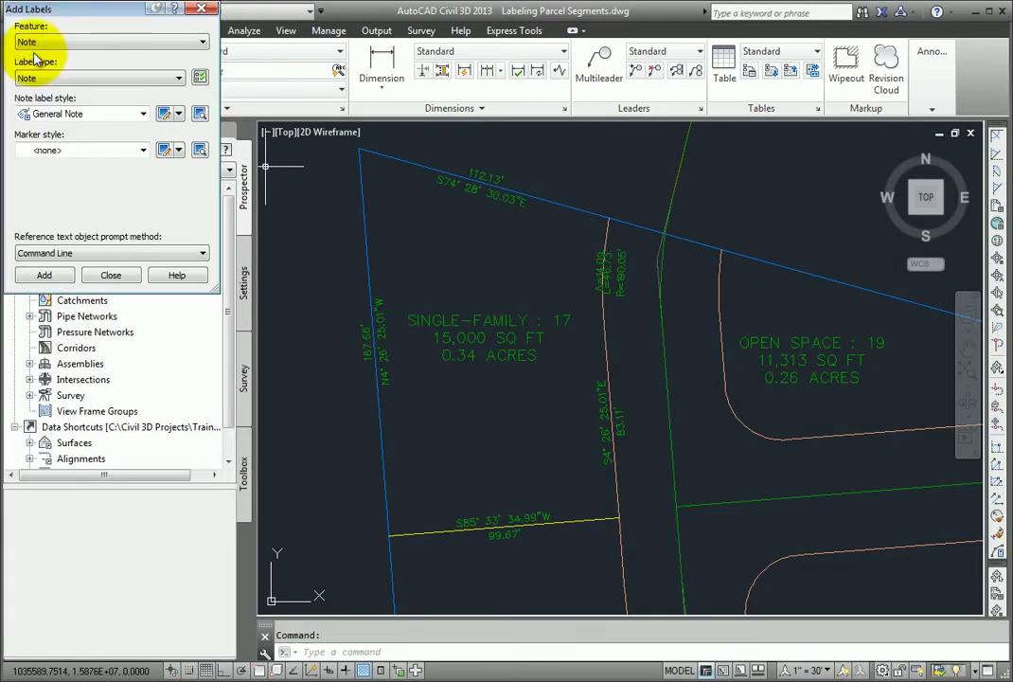
{"action": "left_click_drag", "start_coordinate": [69, 17], "coordinate": [217, 216]}
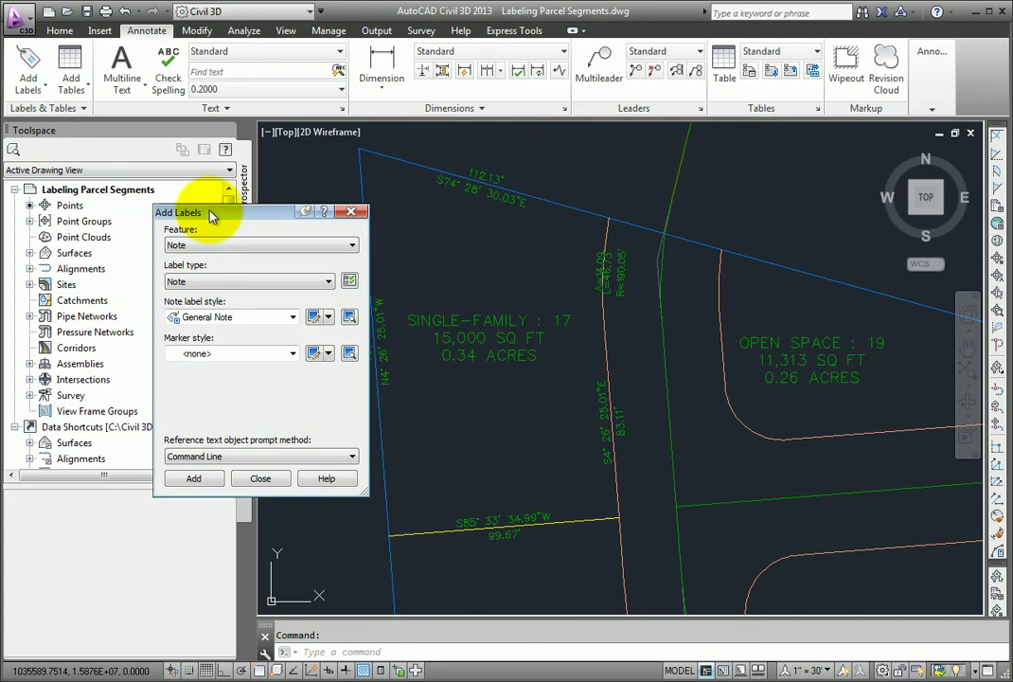
{"action": "left_click", "coordinate": [228, 245]}
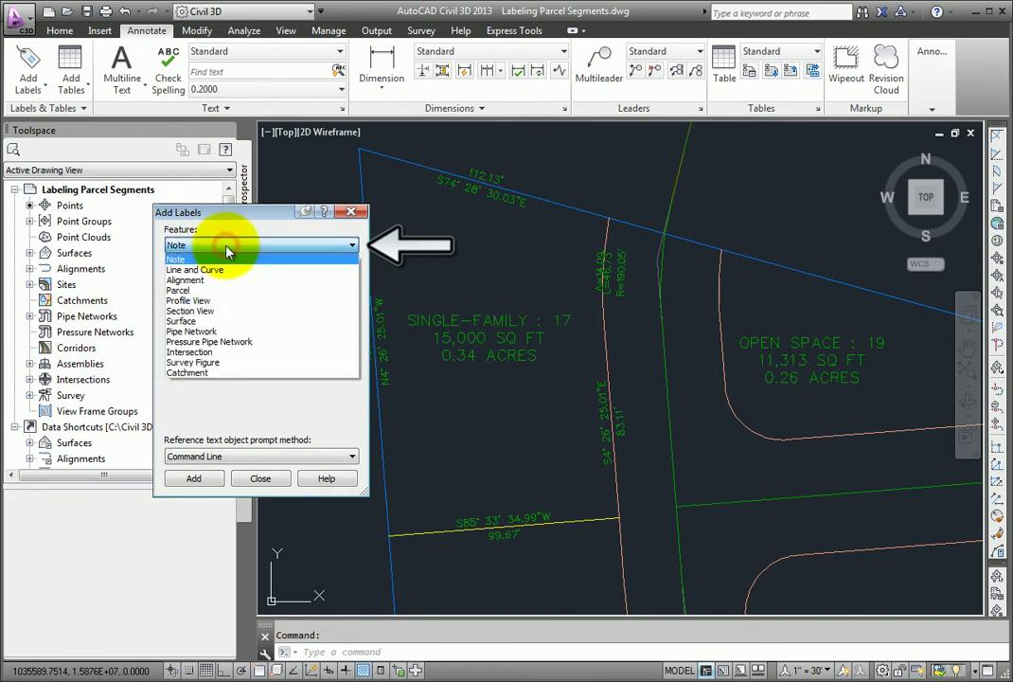
{"action": "left_click", "coordinate": [225, 292]}
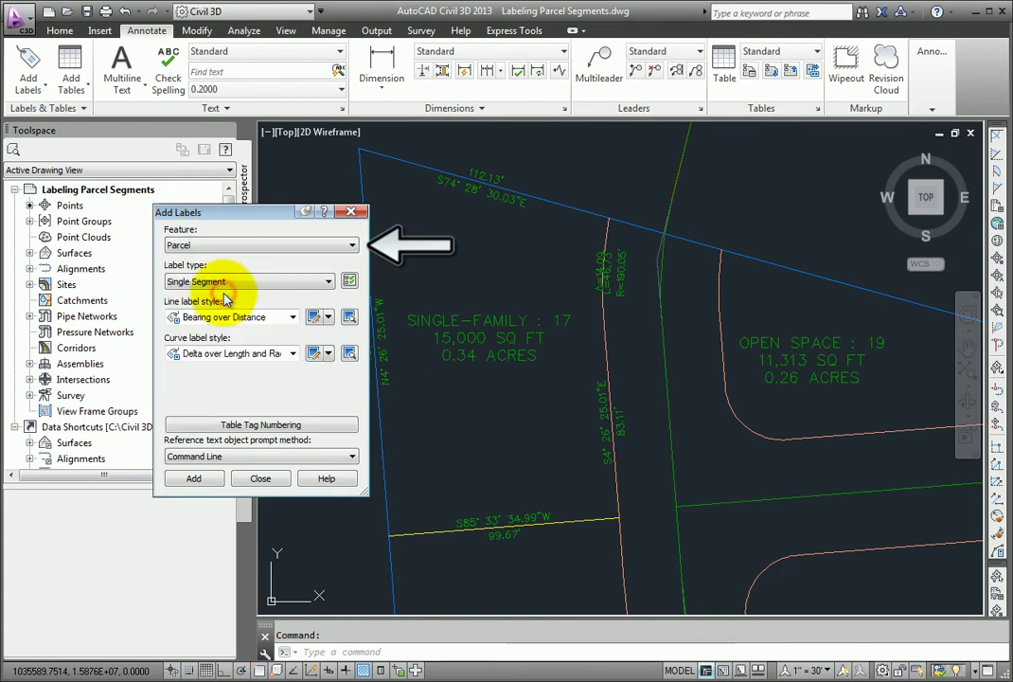
{"action": "left_click", "coordinate": [242, 244]}
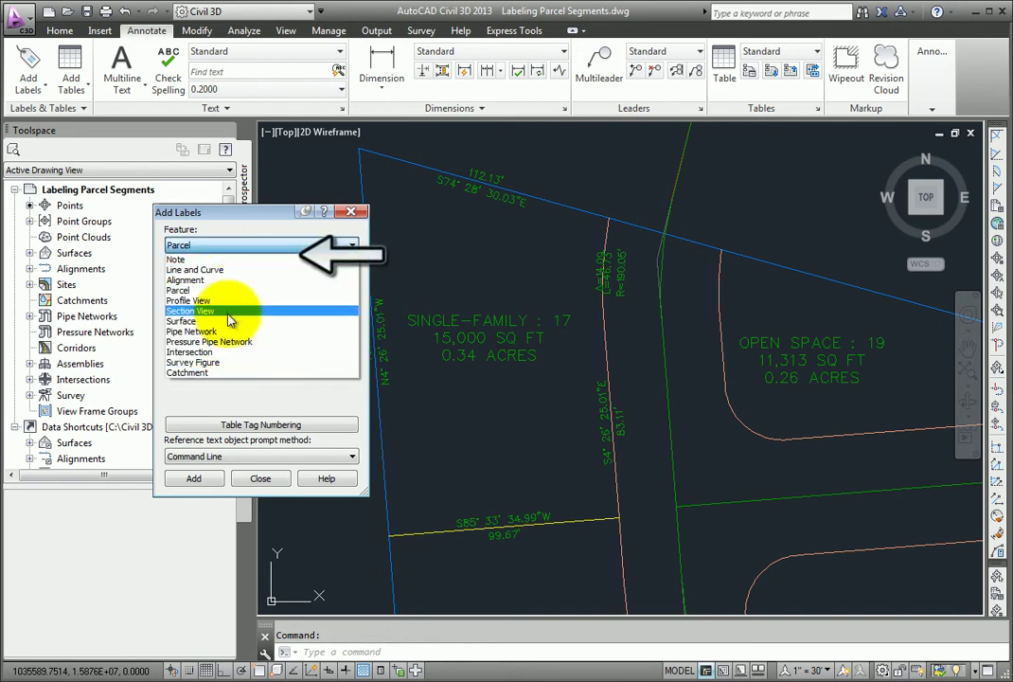
{"action": "left_click", "coordinate": [228, 291]}
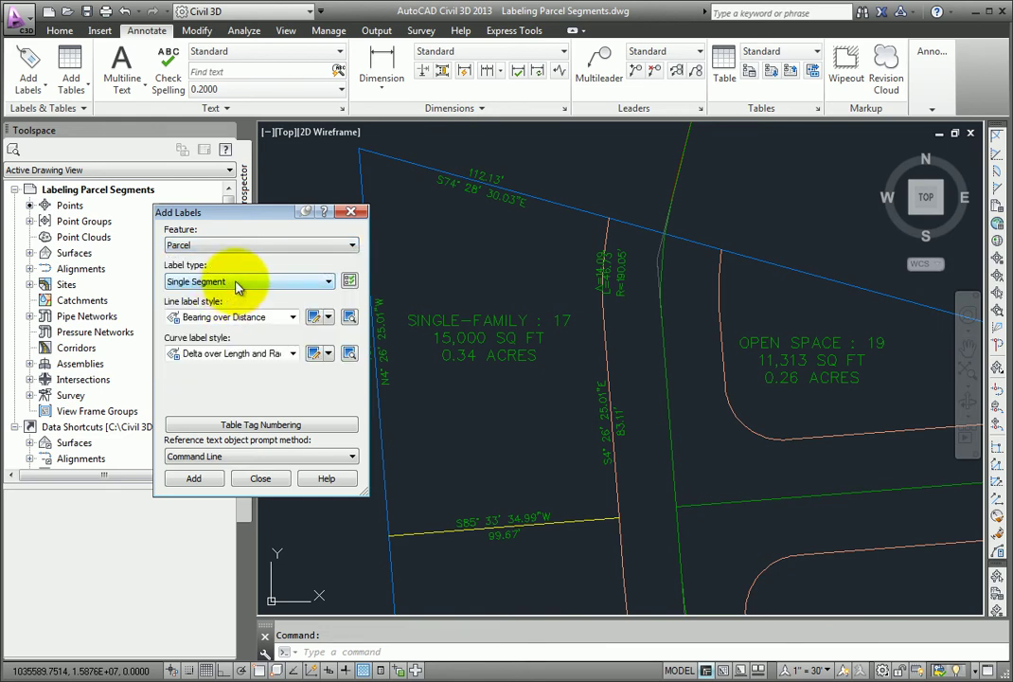
Choose Multiple Segment, keeping Bearing over Distance and Delta over Length and Radius styles
{"action": "left_click", "coordinate": [241, 282]}
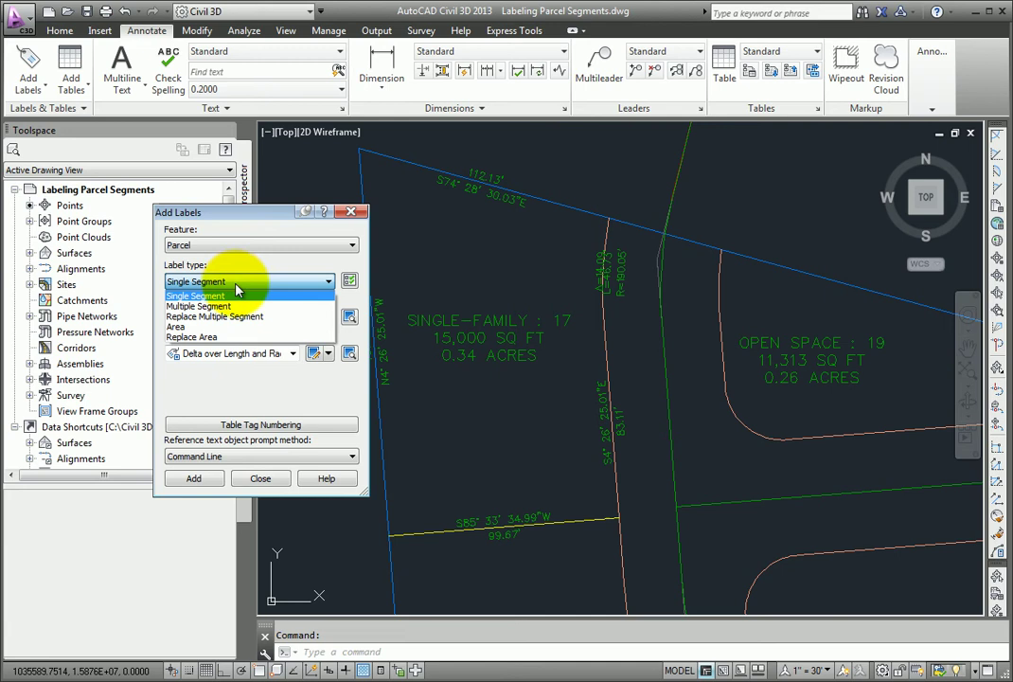
{"action": "left_click", "coordinate": [228, 309]}
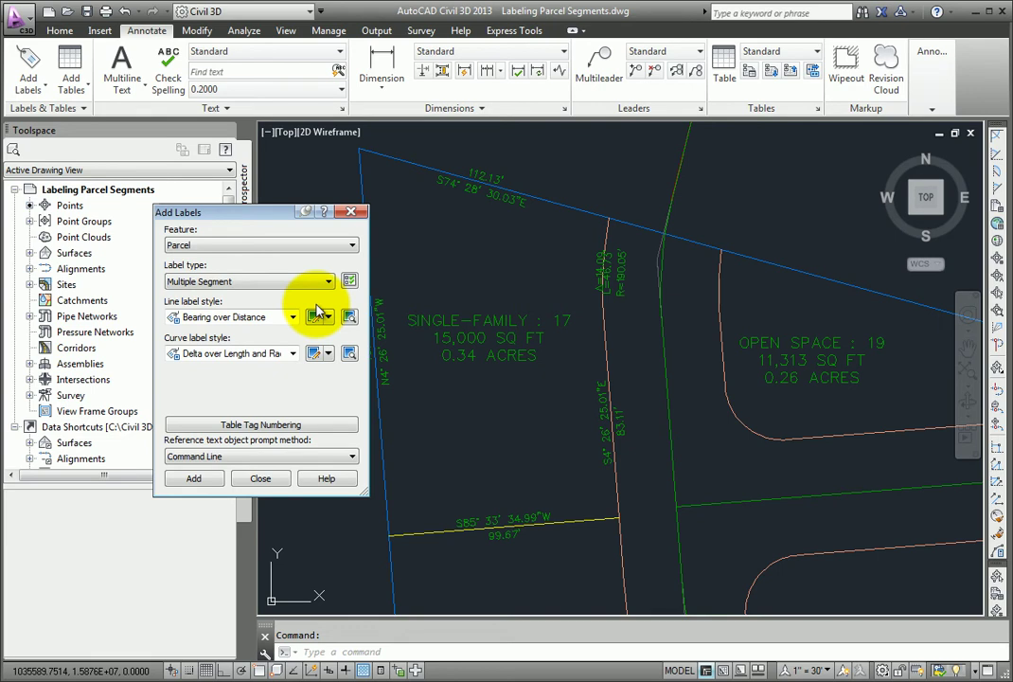
{"action": "left_click", "coordinate": [293, 318]}
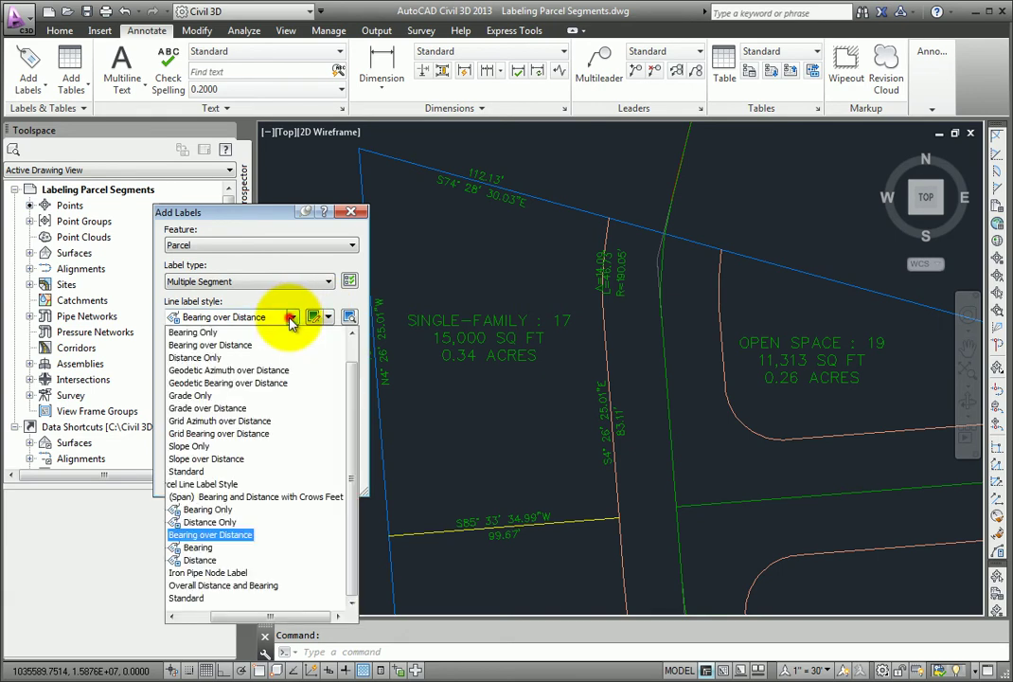
{"action": "left_click", "coordinate": [291, 319]}
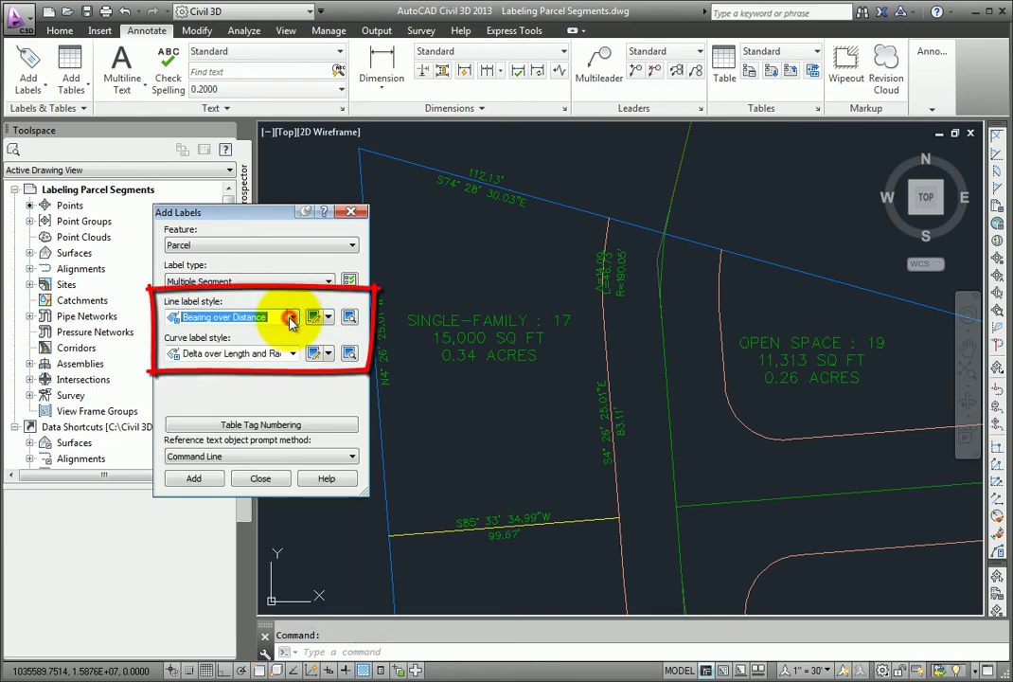
{"action": "left_click", "coordinate": [293, 355]}
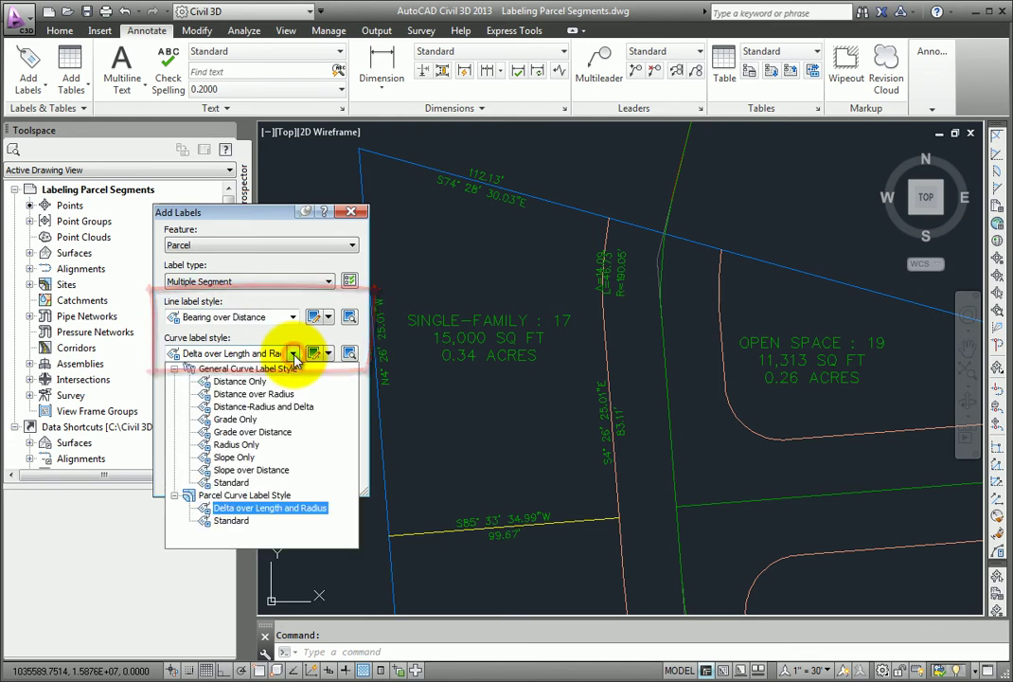
{"action": "left_click", "coordinate": [295, 354]}
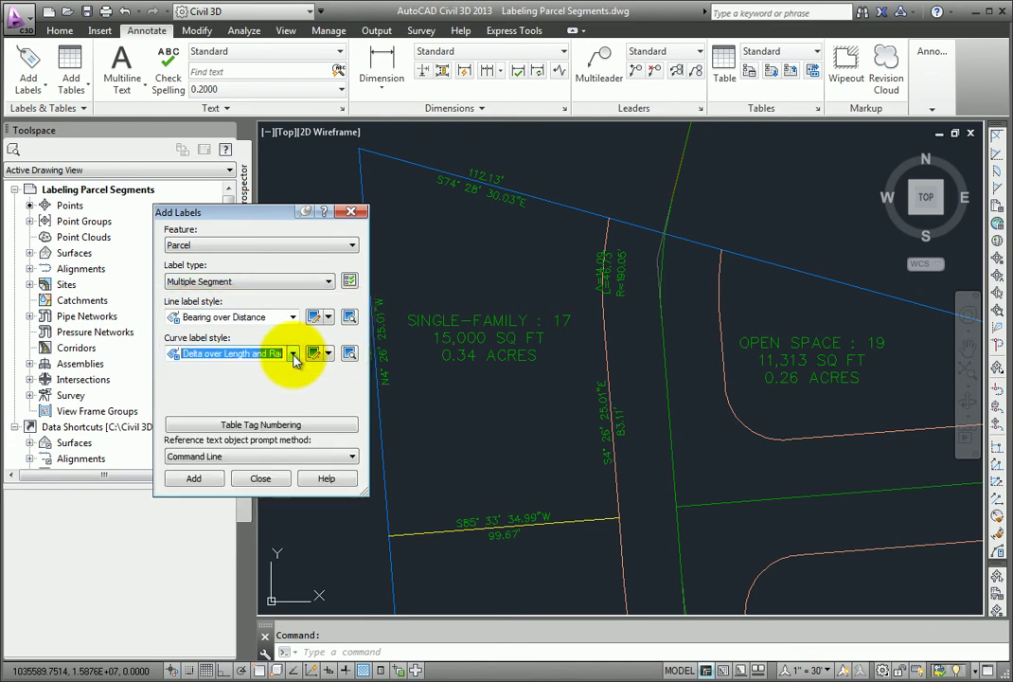
{"action": "left_click", "coordinate": [282, 380]}
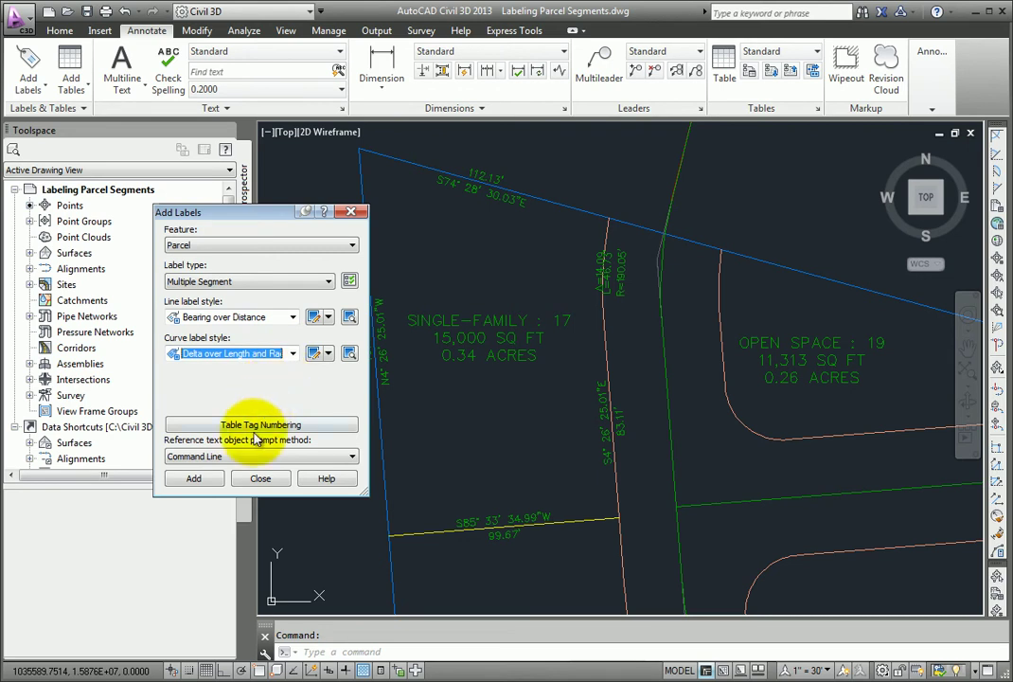
Add the labels to lot 16's segments, picking its area label and accepting clockwise
{"action": "left_click", "coordinate": [216, 483]}
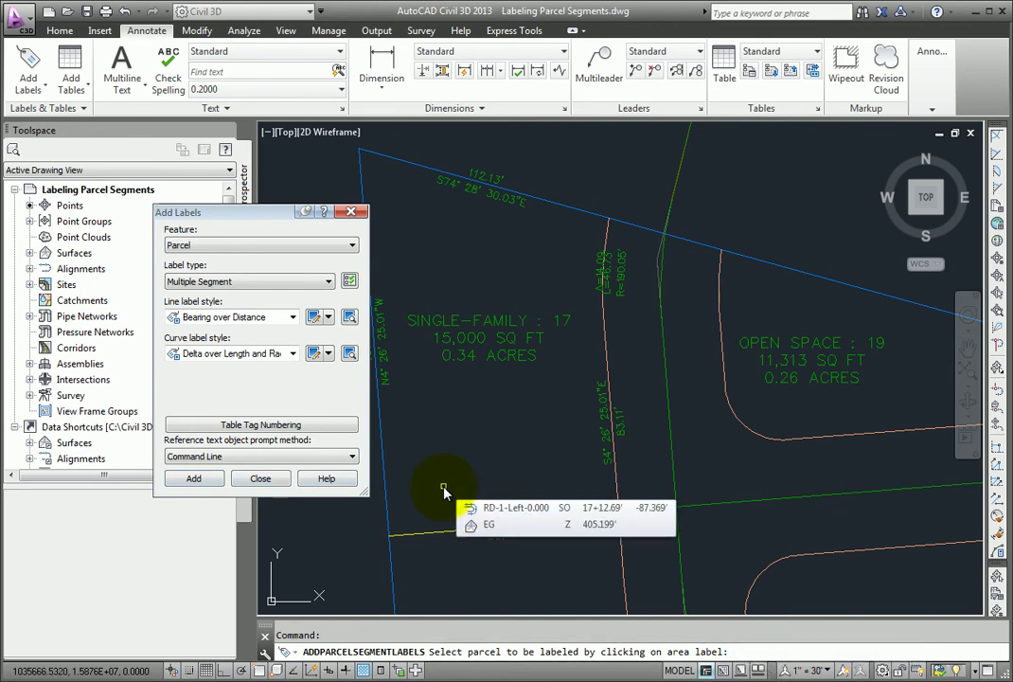
{"action": "middle_click_drag", "start_coordinate": [476, 547], "coordinate": [472, 326]}
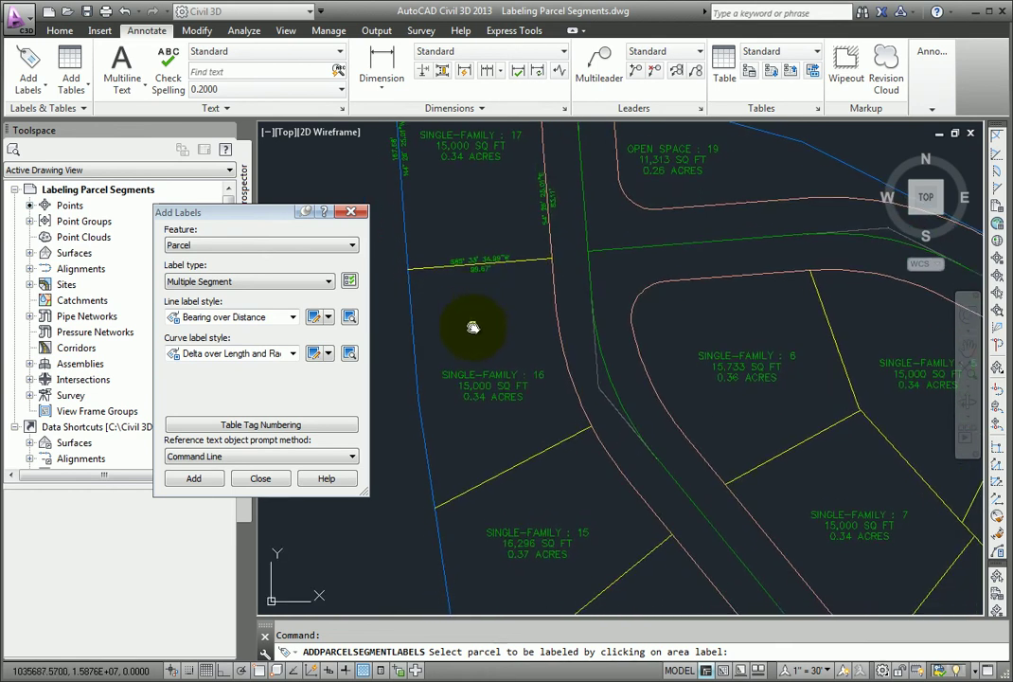
{"action": "left_click", "coordinate": [487, 376]}
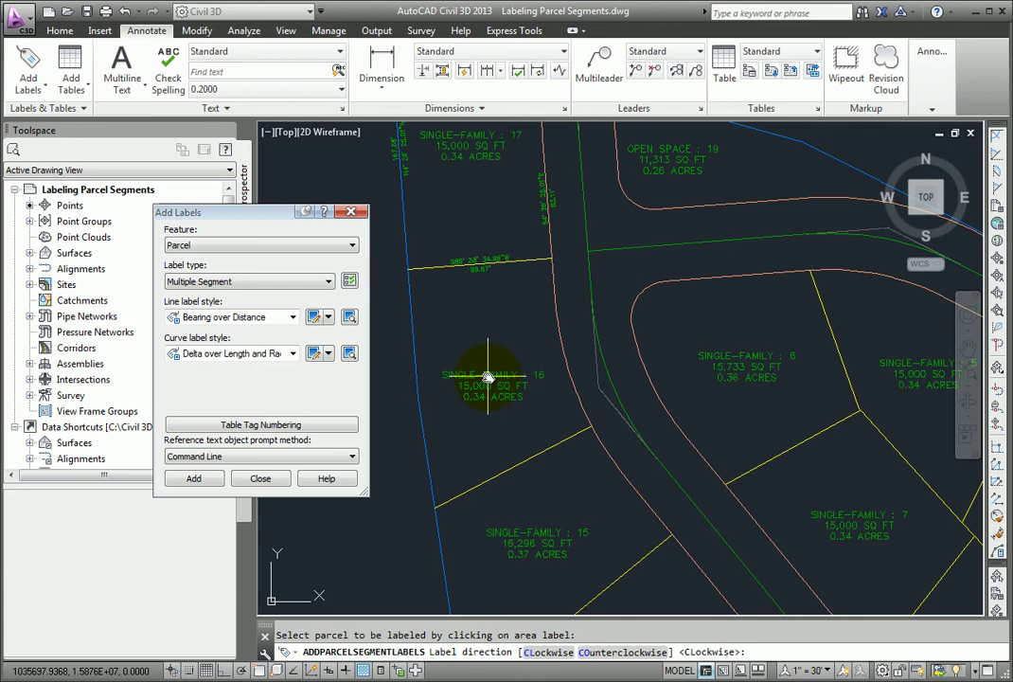
{"action": "key", "text": "Return"}
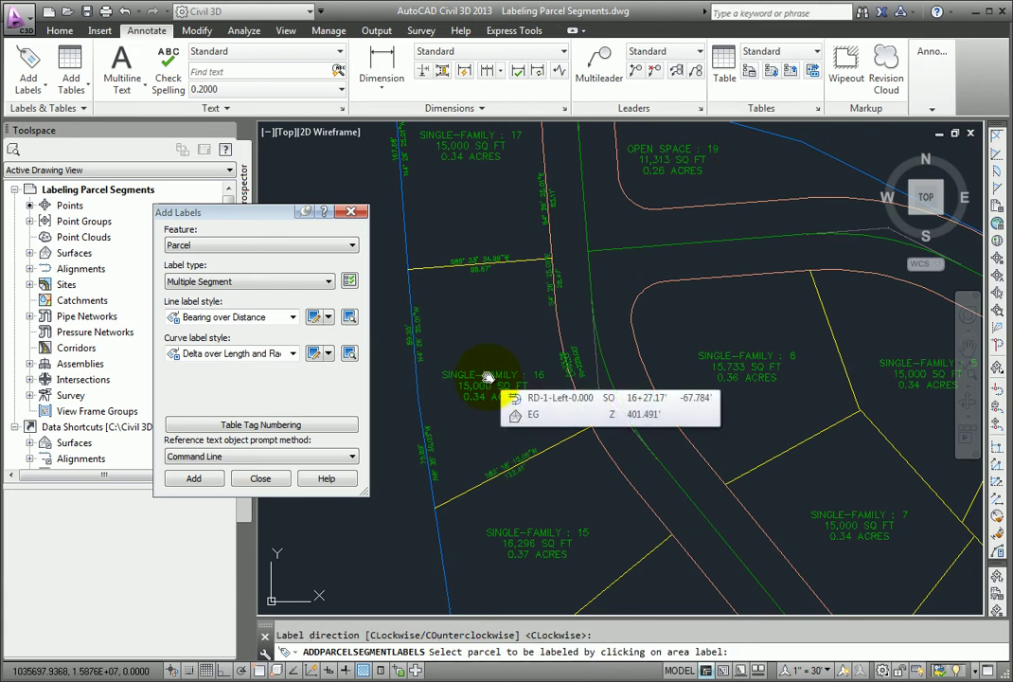
{"action": "key", "text": "Return"}
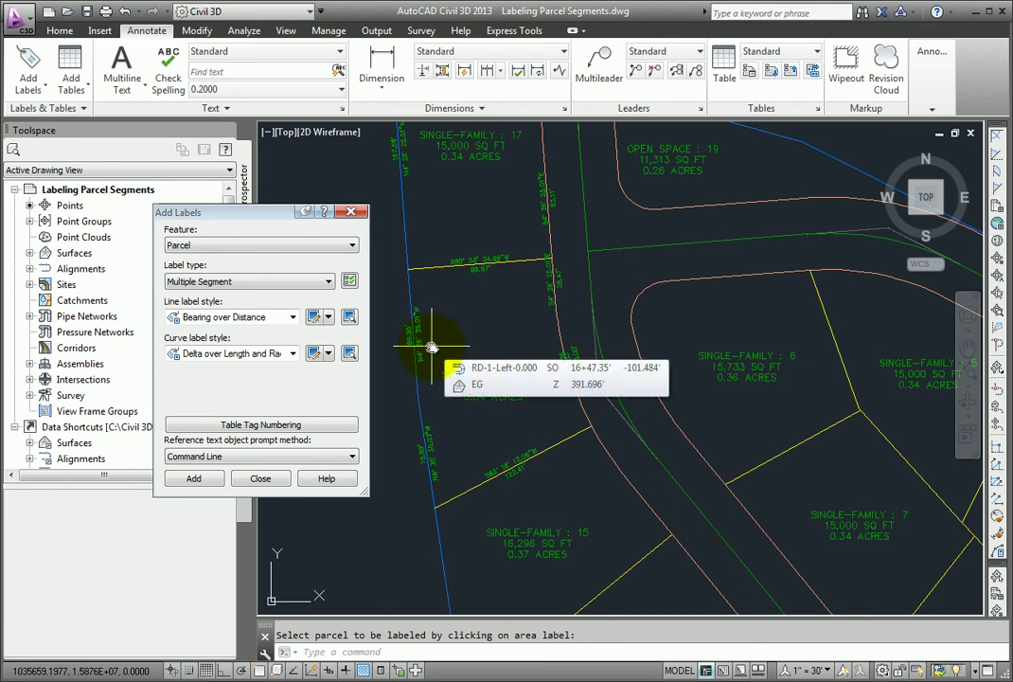
Drag lot 16's N4° 26' 25.01"W label off the west line into the lot with a leader
{"action": "key", "text": "Escape"}
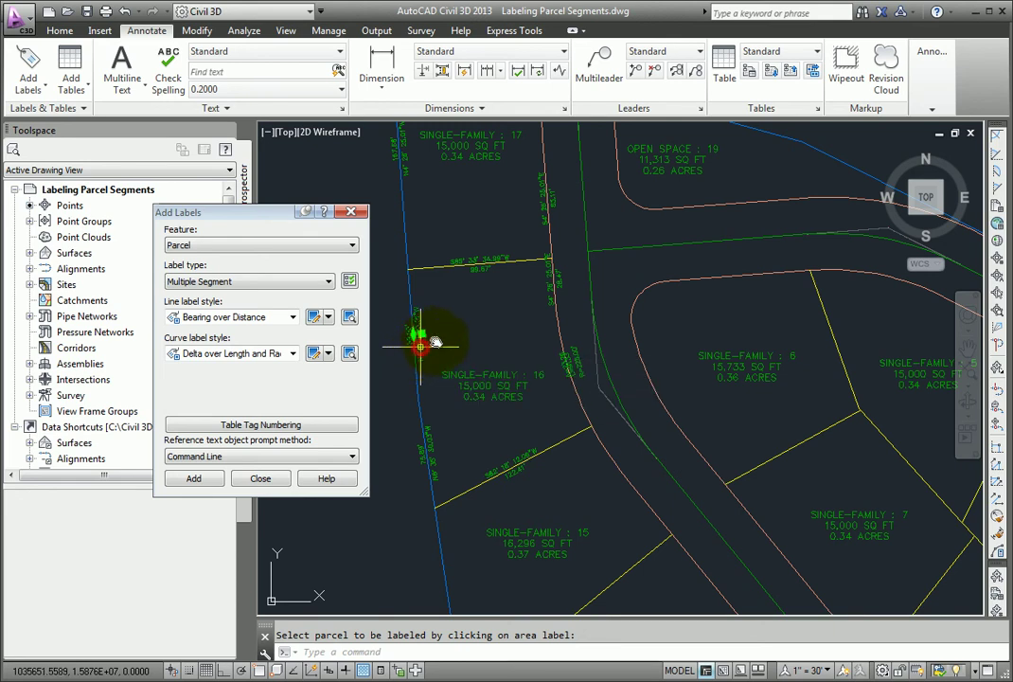
{"action": "left_click", "coordinate": [419, 334]}
{"action": "scroll", "coordinate": [446, 338], "scroll_direction": "up", "scroll_amount": 2}
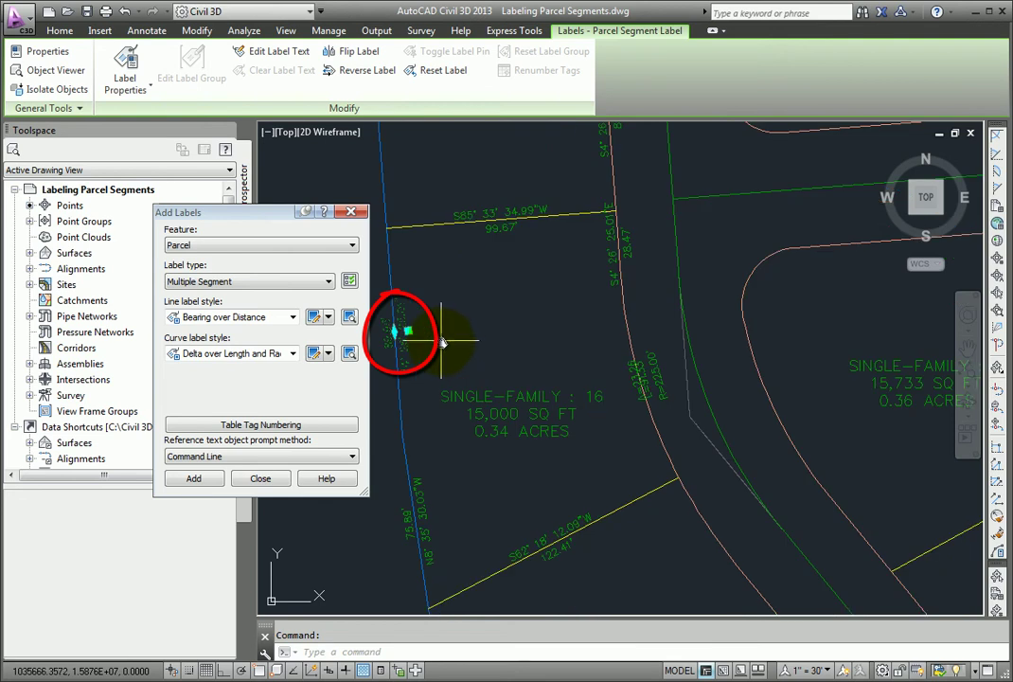
{"action": "middle_click_drag", "start_coordinate": [447, 342], "coordinate": [535, 393]}
{"action": "scroll", "coordinate": [512, 401], "scroll_direction": "up", "scroll_amount": 1}
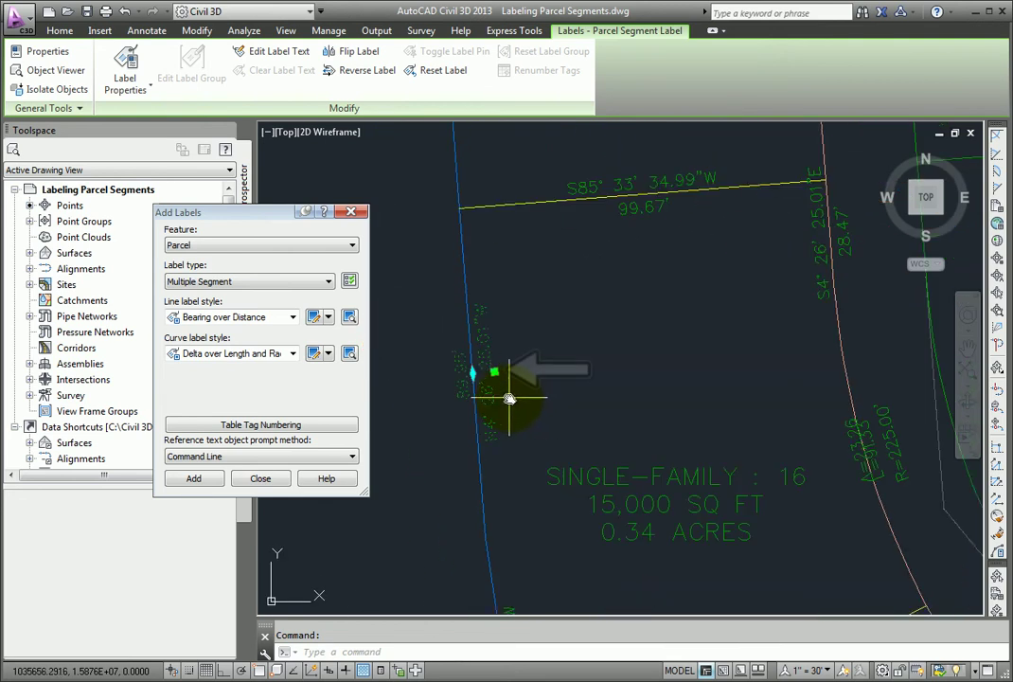
{"action": "left_click", "coordinate": [492, 375]}
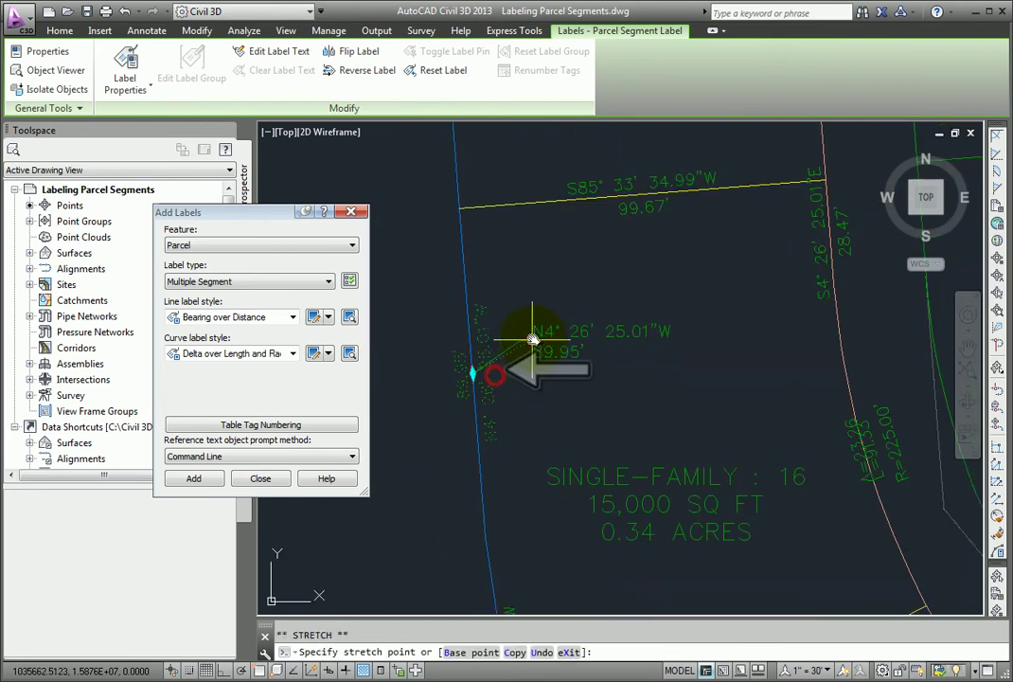
{"action": "left_click", "coordinate": [537, 299]}
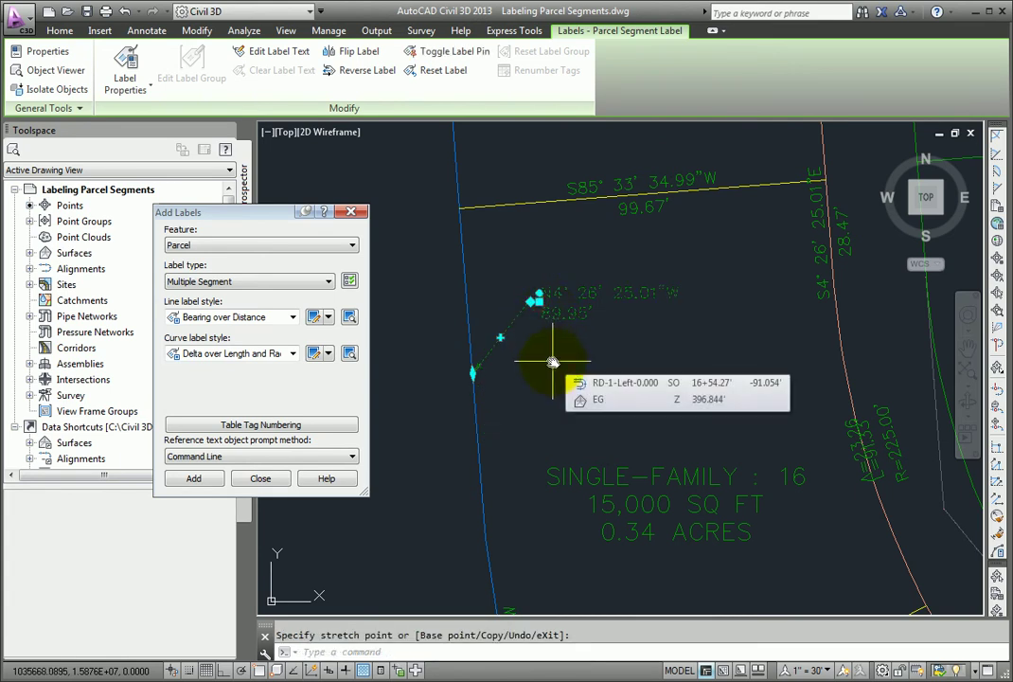
{"action": "key", "text": "Escape"}
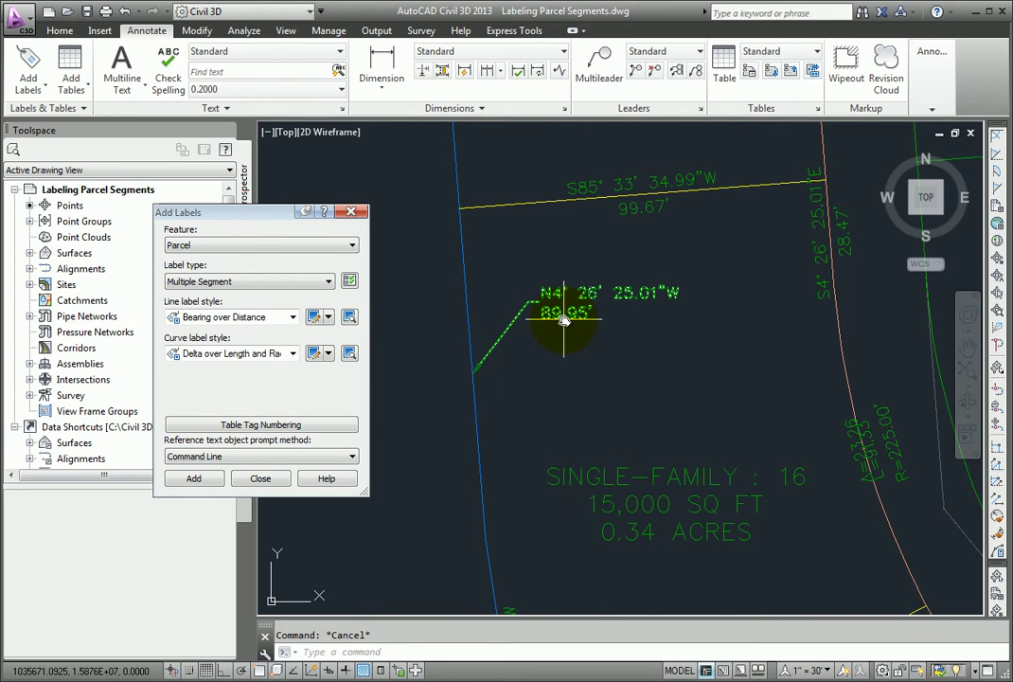
{"action": "left_click", "coordinate": [564, 320]}
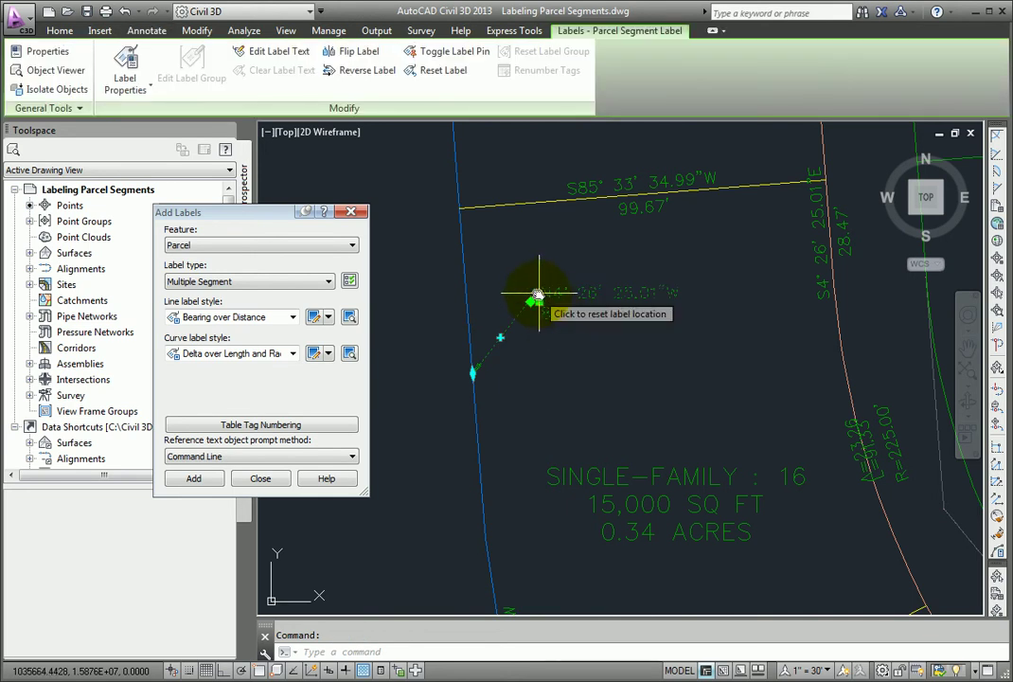
Reset the N4° 26' 25.01"W label onto the west line, then slide it up and back down along it
{"action": "left_click", "coordinate": [536, 297]}
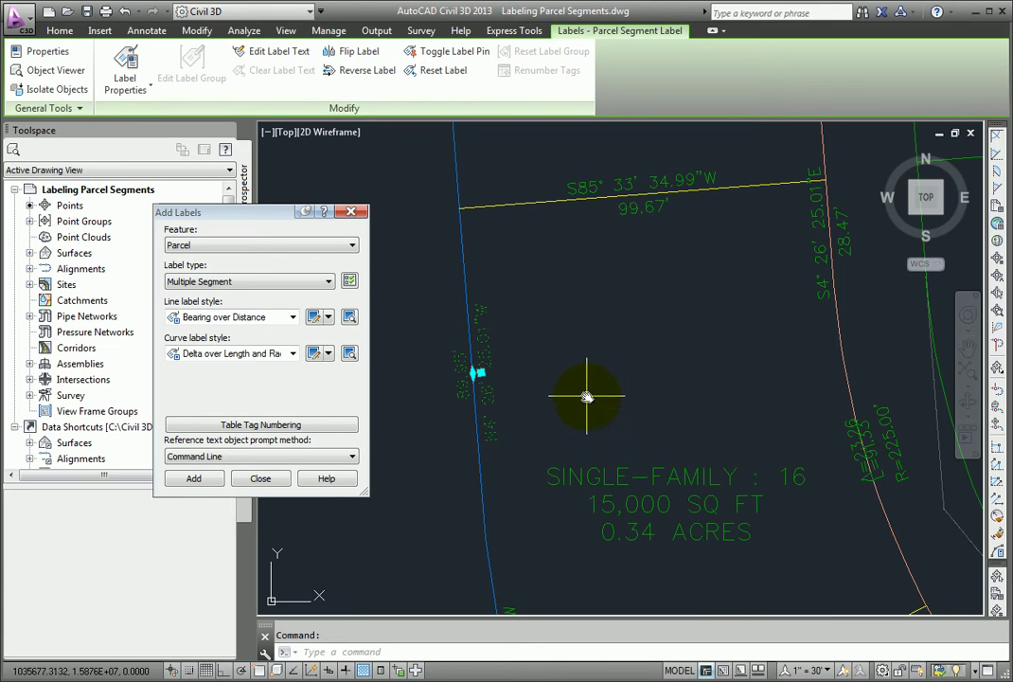
{"action": "scroll", "coordinate": [497, 411], "scroll_direction": "up", "scroll_amount": 1}
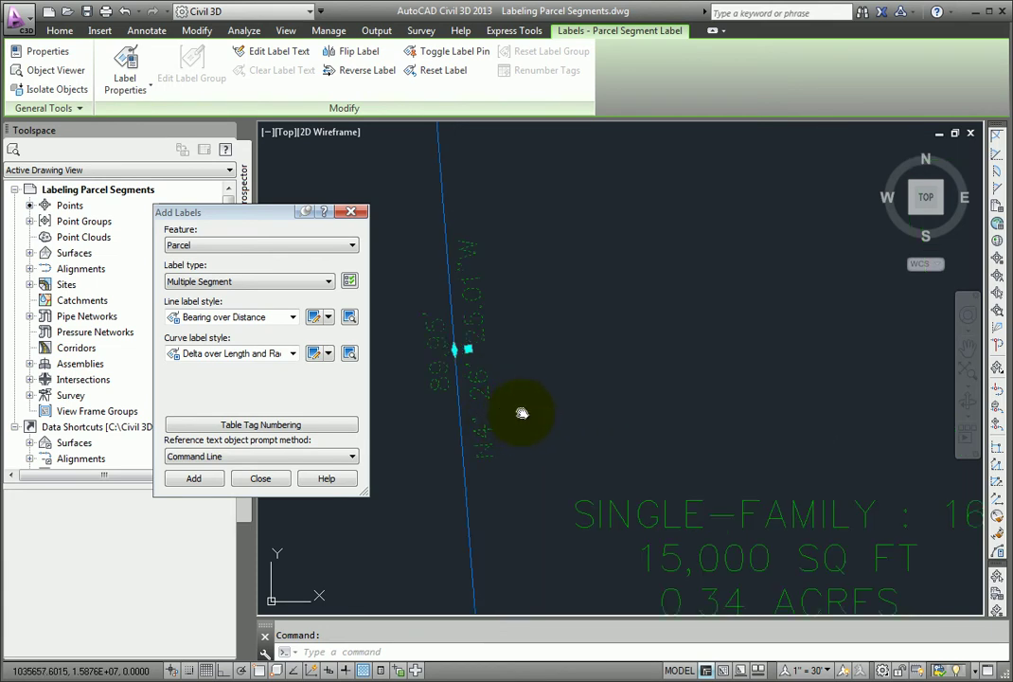
{"action": "scroll", "coordinate": [520, 414], "scroll_direction": "up", "scroll_amount": 1}
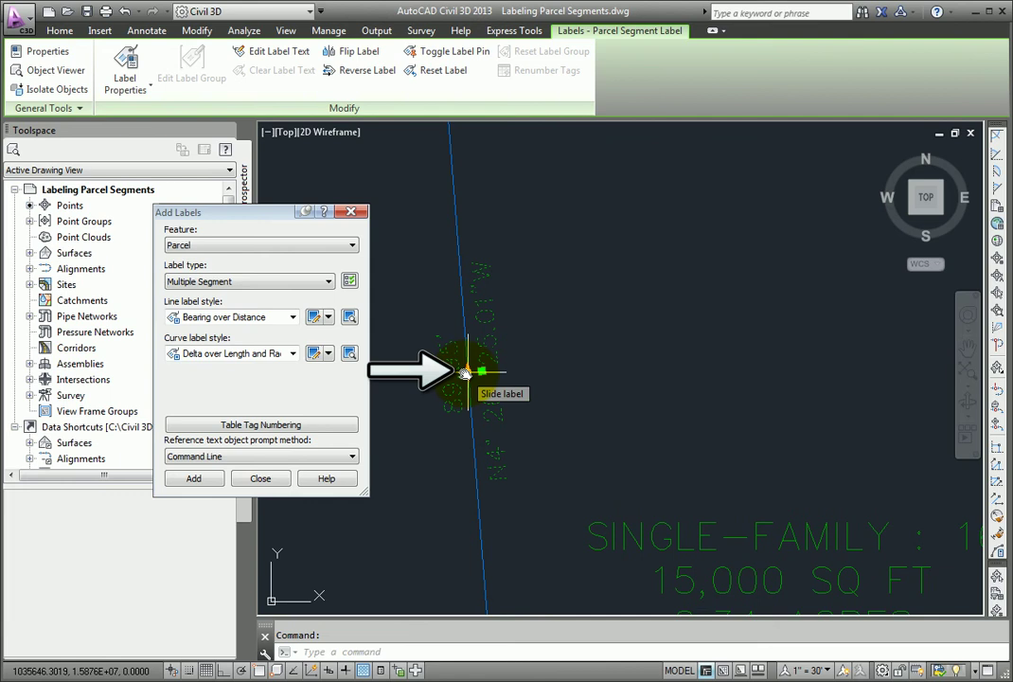
{"action": "left_click", "coordinate": [482, 371]}
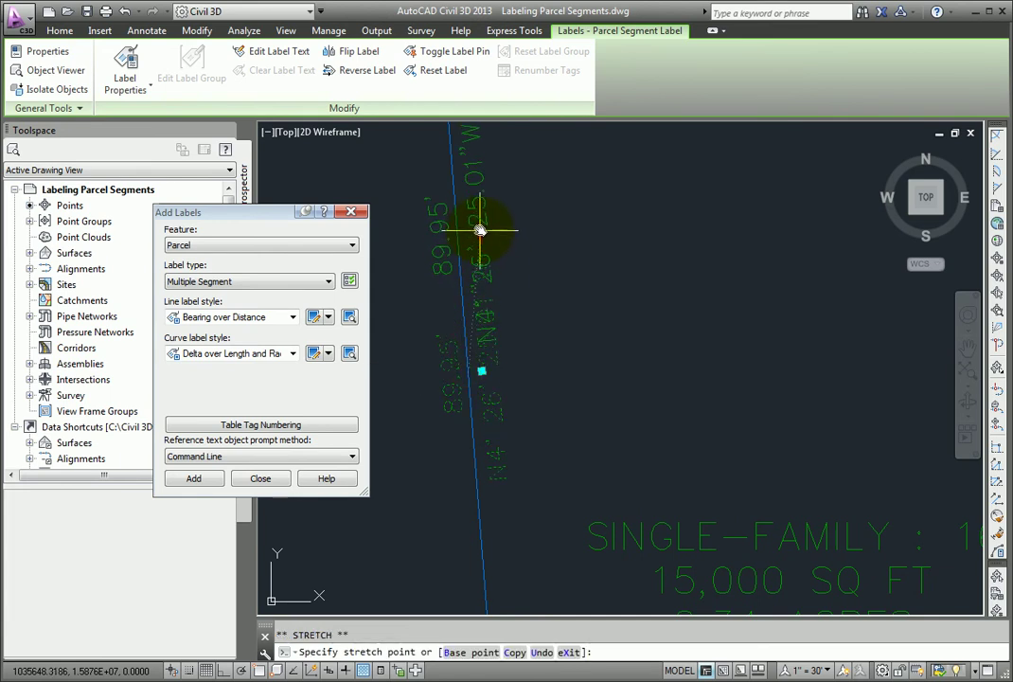
{"action": "left_click", "coordinate": [481, 218]}
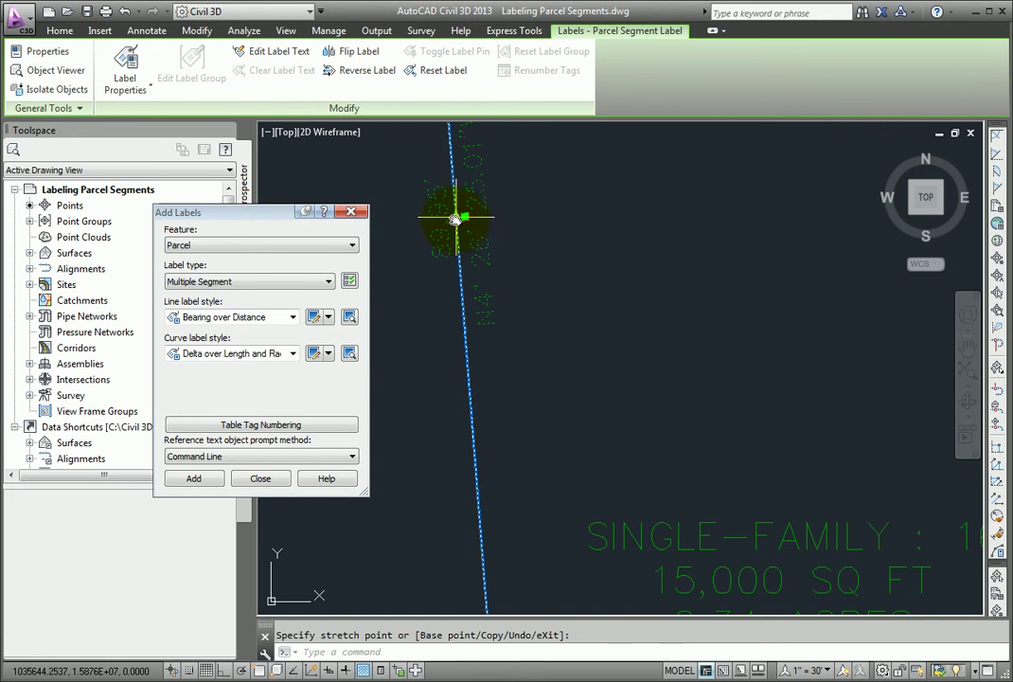
{"action": "left_click", "coordinate": [456, 219]}
{"action": "left_click", "coordinate": [519, 488]}
{"action": "scroll", "coordinate": [525, 483], "scroll_direction": "down", "scroll_amount": 2}
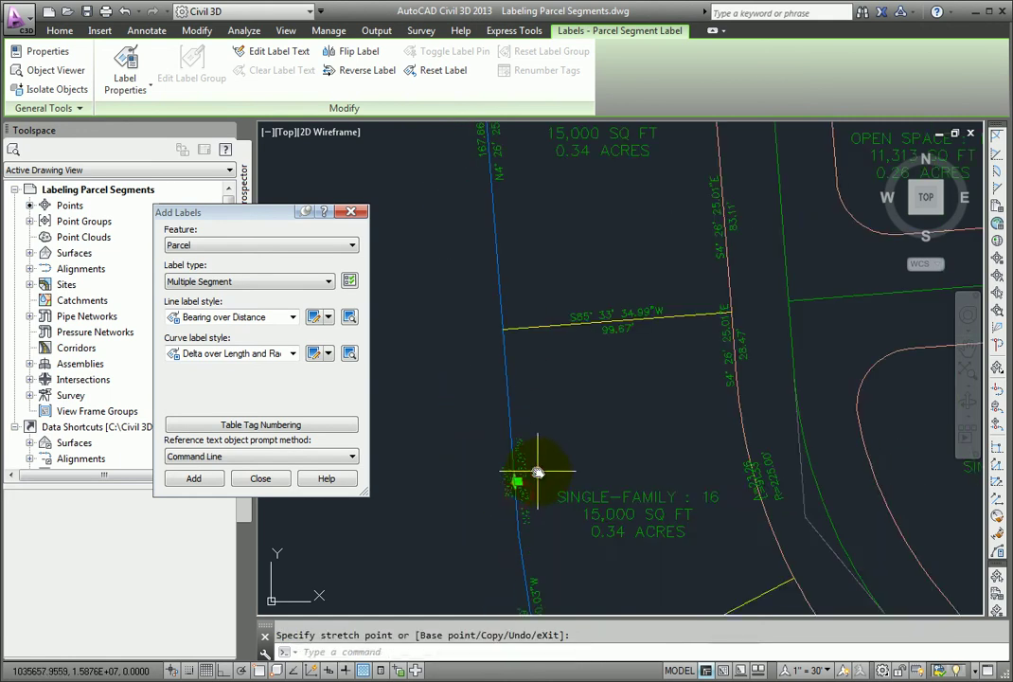
{"action": "scroll", "coordinate": [516, 466], "scroll_direction": "down", "scroll_amount": 1}
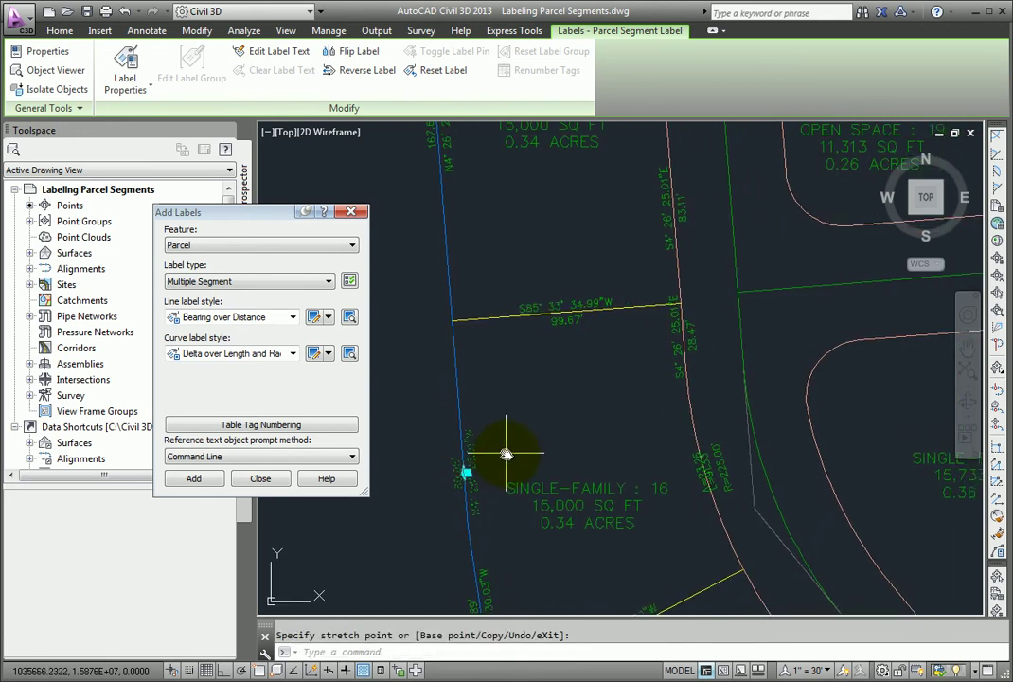
{"action": "key", "text": "Escape"}
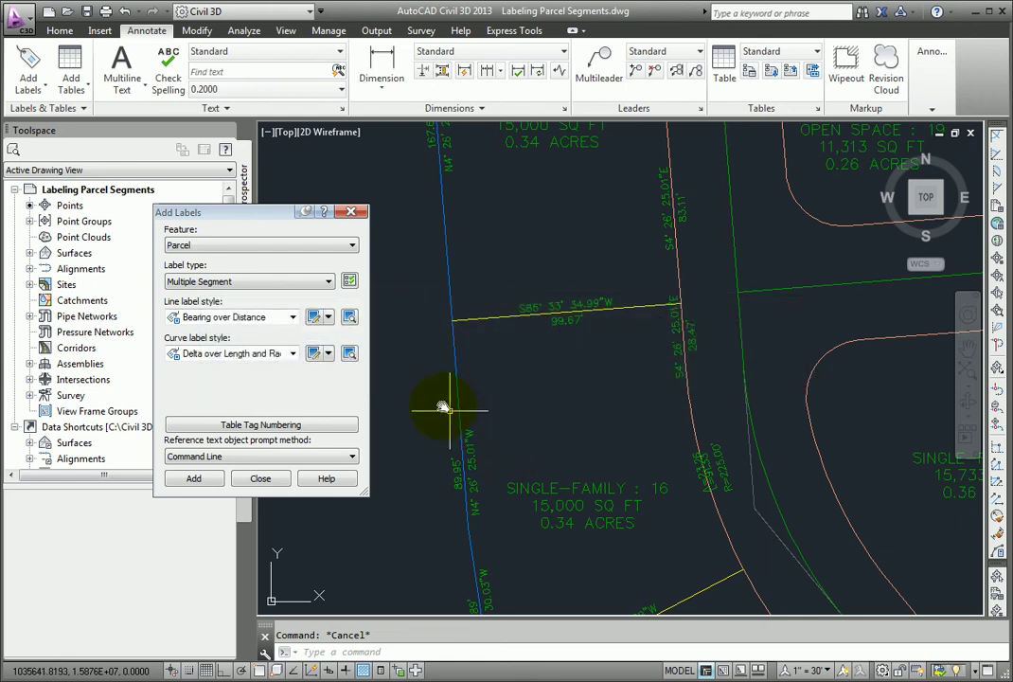
Switch Add Labels to Single Segment and label lot 16's west line as S4° 26' 25.01"E 89.95'
{"action": "left_click", "coordinate": [263, 282]}
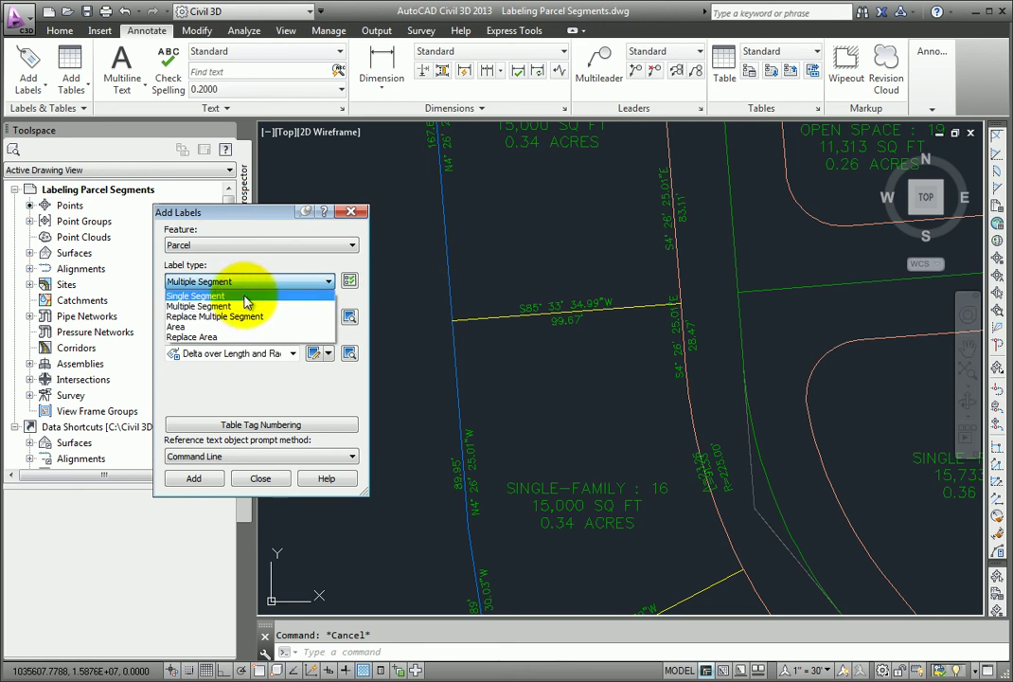
{"action": "left_click", "coordinate": [246, 297]}
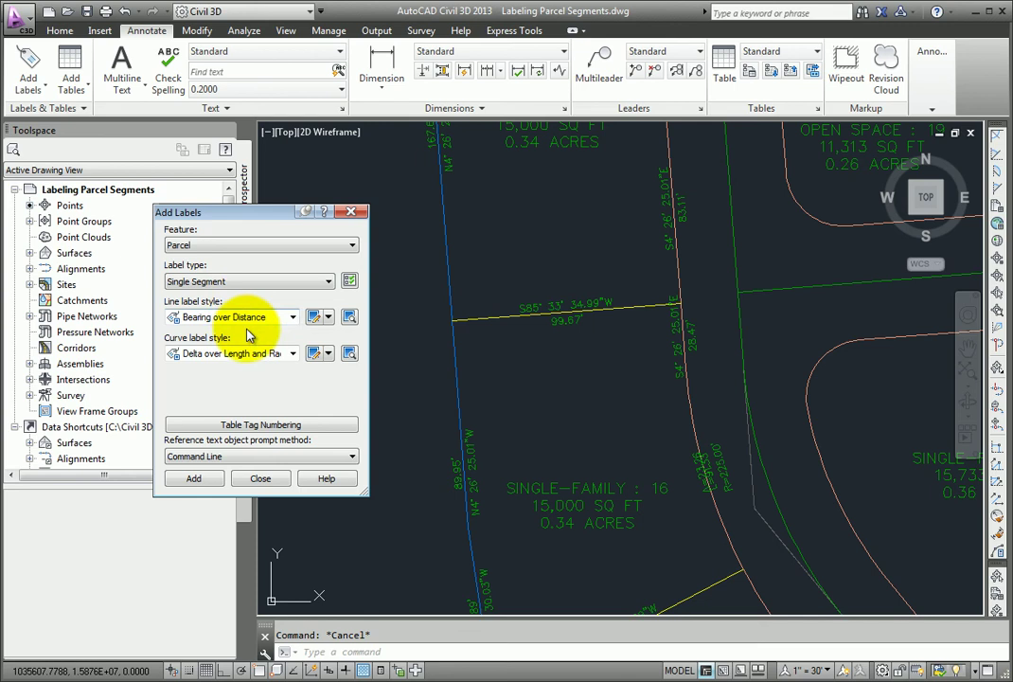
{"action": "left_click", "coordinate": [195, 479]}
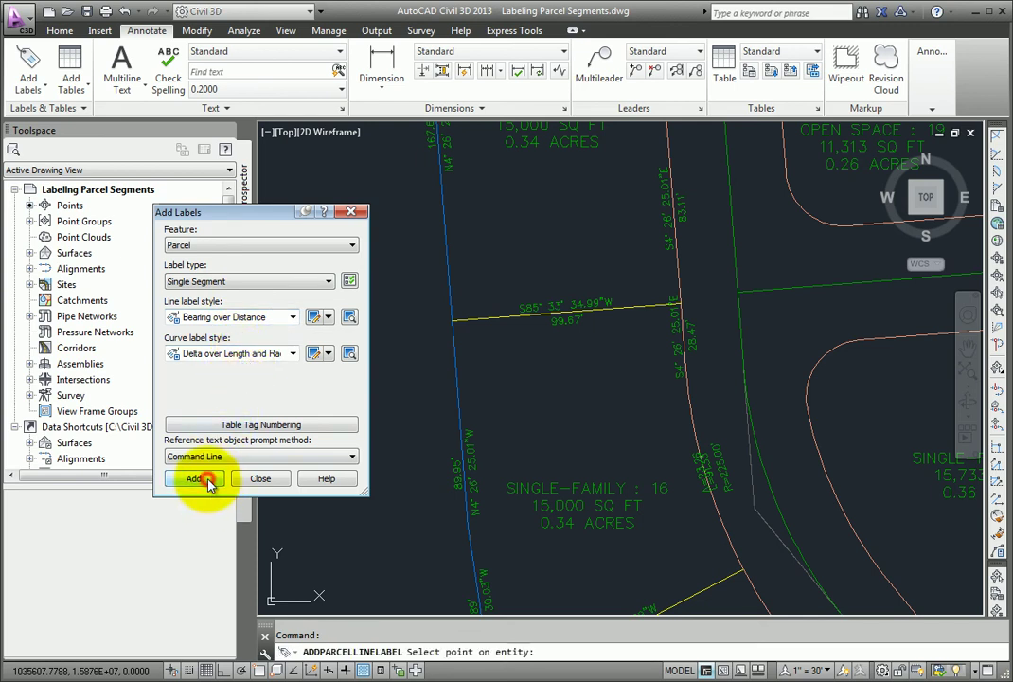
{"action": "left_click", "coordinate": [456, 358]}
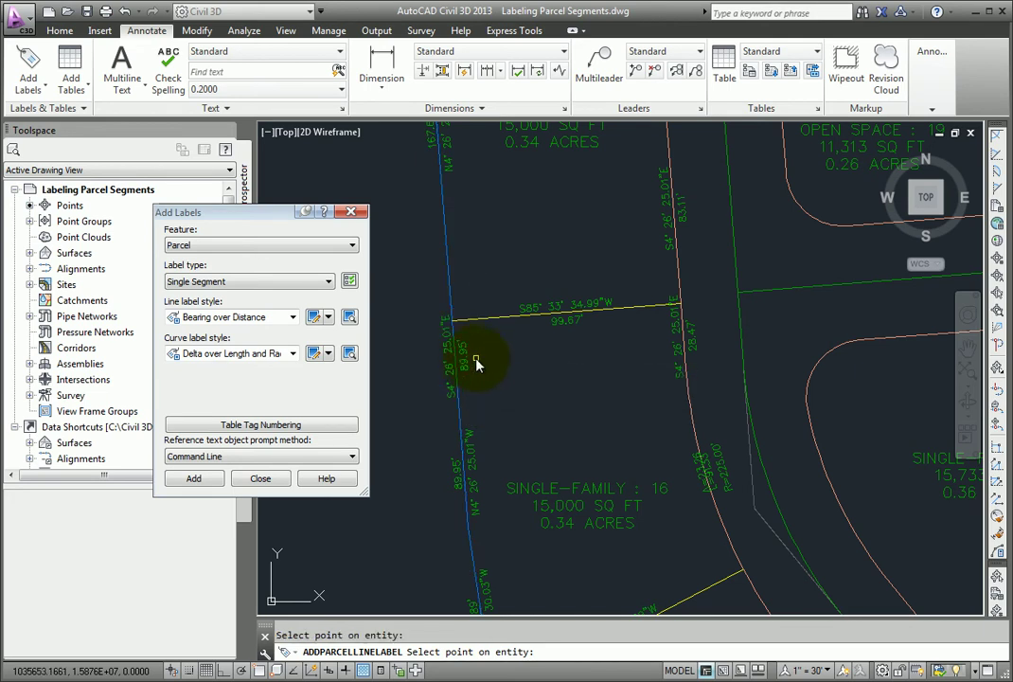
End labeling and move the new S4° 26' 25.01"E label slightly down the west line
{"action": "key", "text": "Return"}
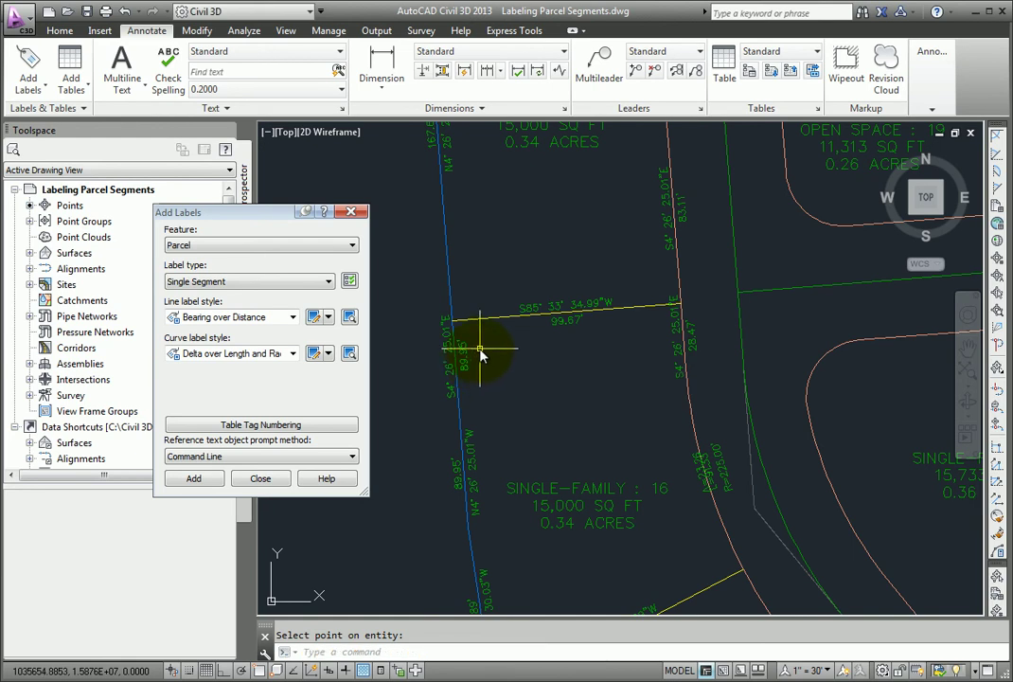
{"action": "scroll", "coordinate": [480, 352], "scroll_direction": "up", "scroll_amount": 2}
{"action": "left_click", "coordinate": [452, 358]}
{"action": "left_click", "coordinate": [446, 358]}
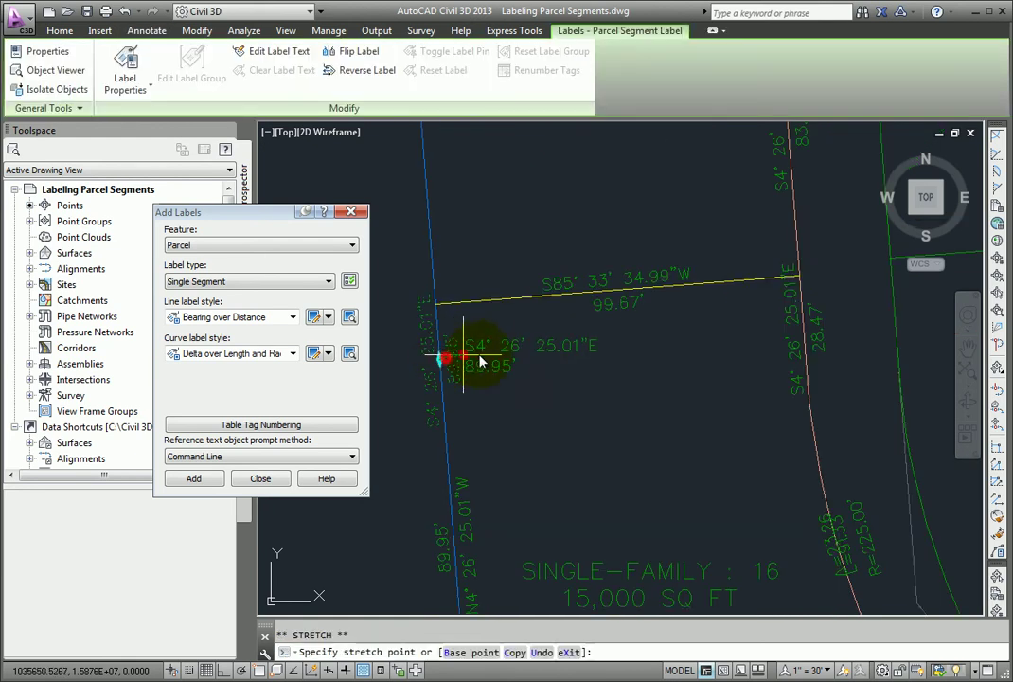
{"action": "left_click", "coordinate": [537, 418]}
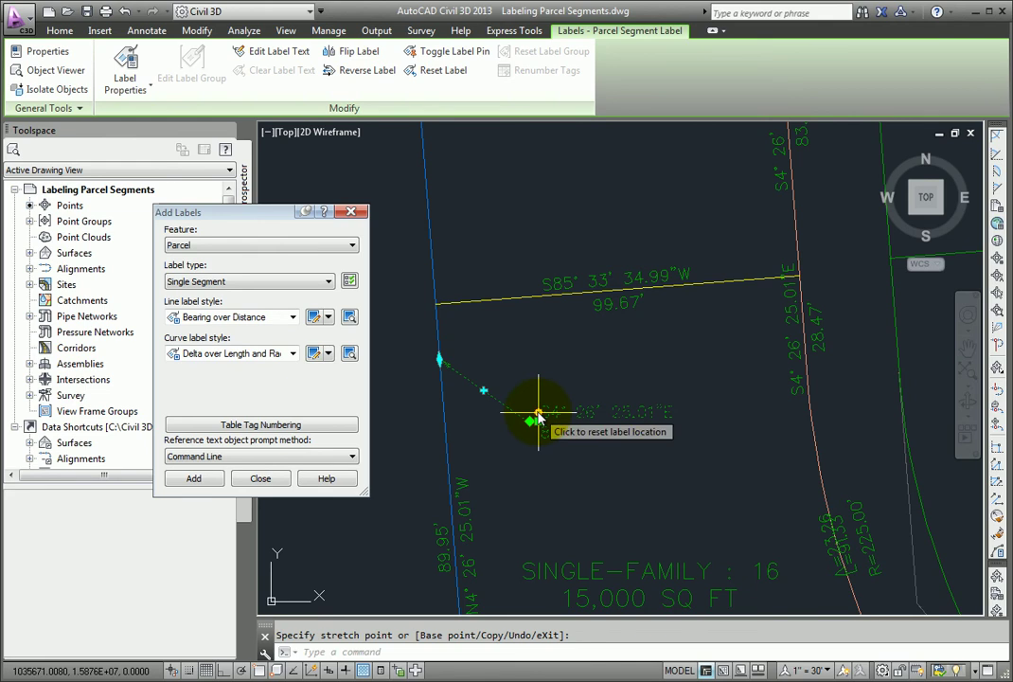
{"action": "left_click", "coordinate": [537, 418]}
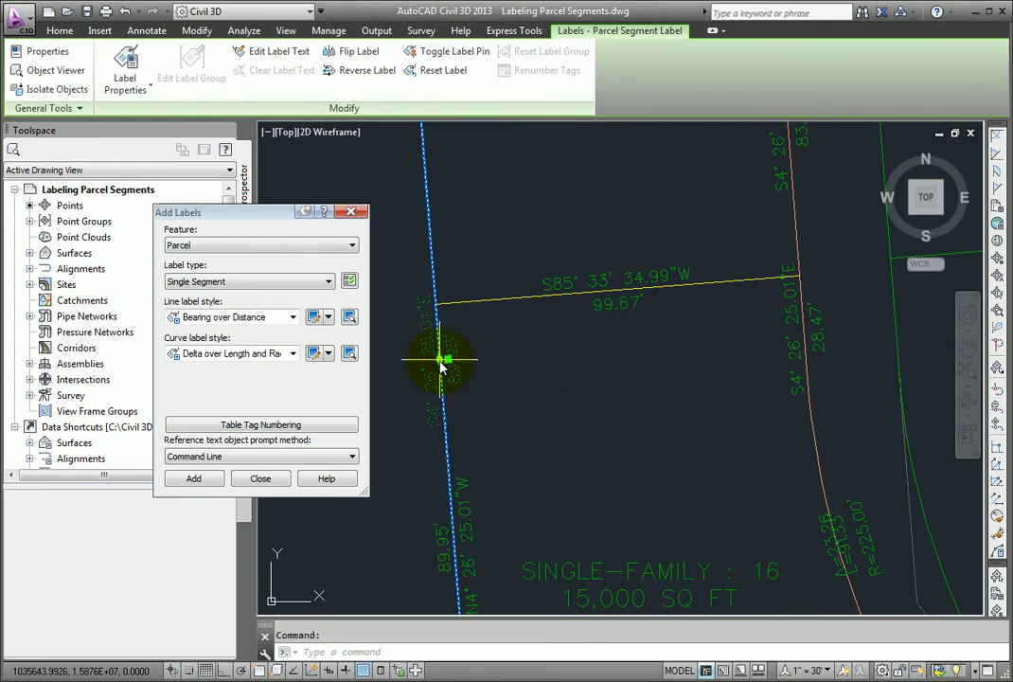
{"action": "left_click", "coordinate": [441, 360]}
{"action": "left_click", "coordinate": [446, 388]}
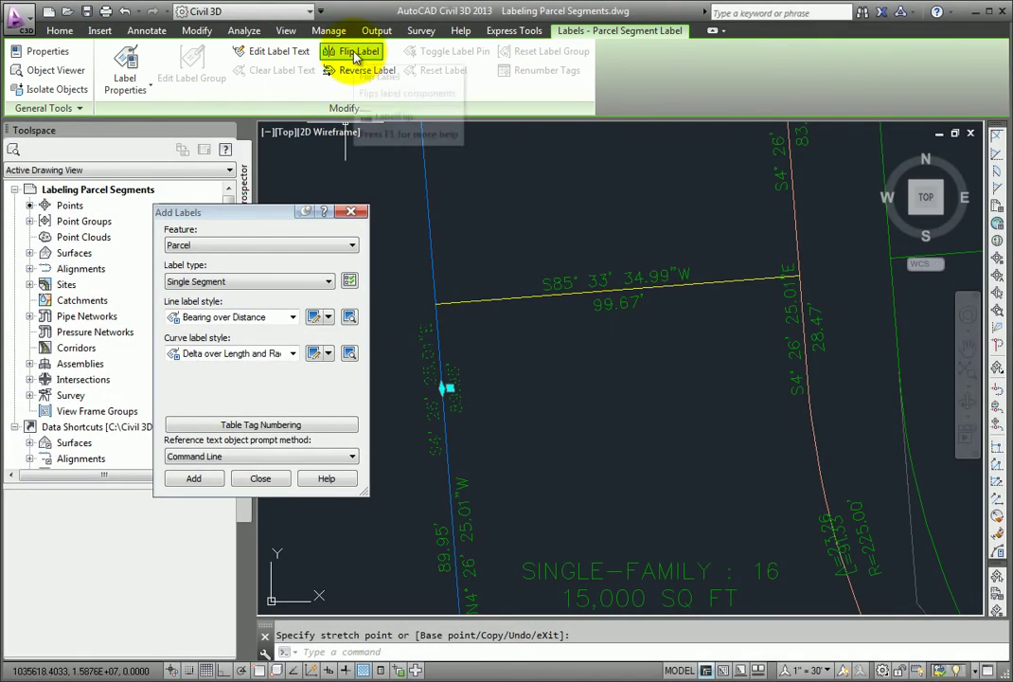
Flip the label across the line and back, then reverse its bearing direction
{"action": "left_click", "coordinate": [356, 55]}
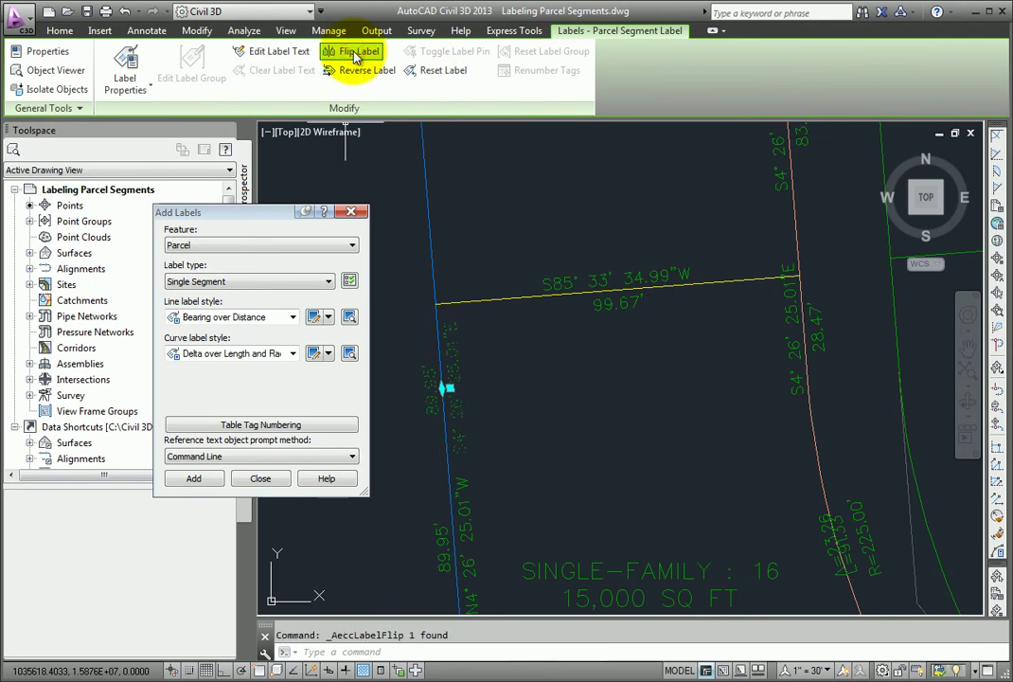
{"action": "left_click", "coordinate": [356, 55]}
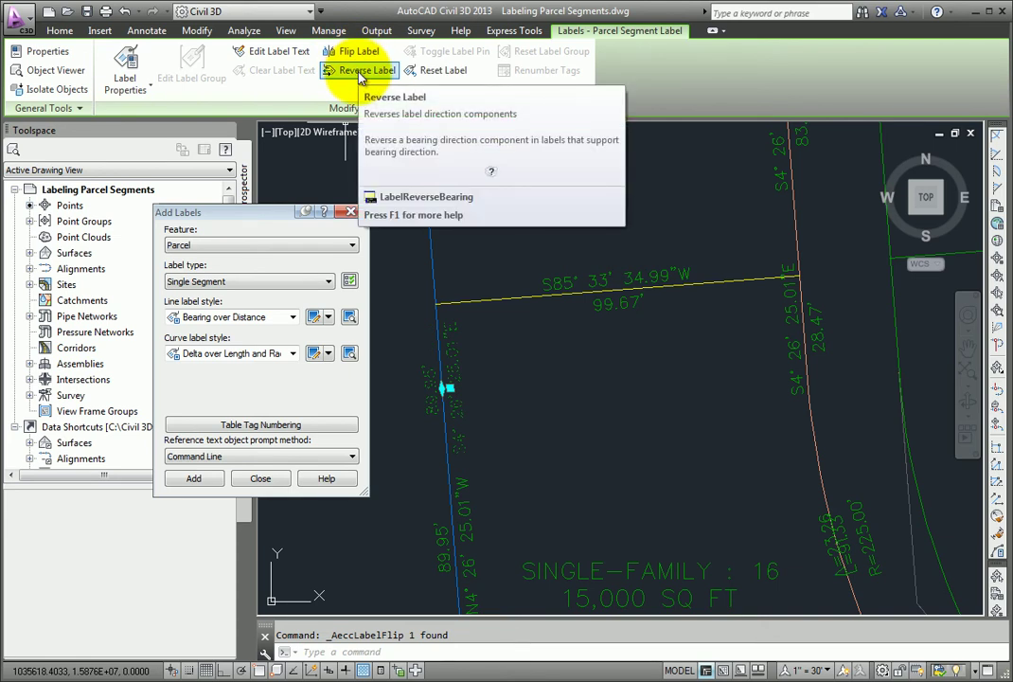
{"action": "left_click", "coordinate": [360, 73]}
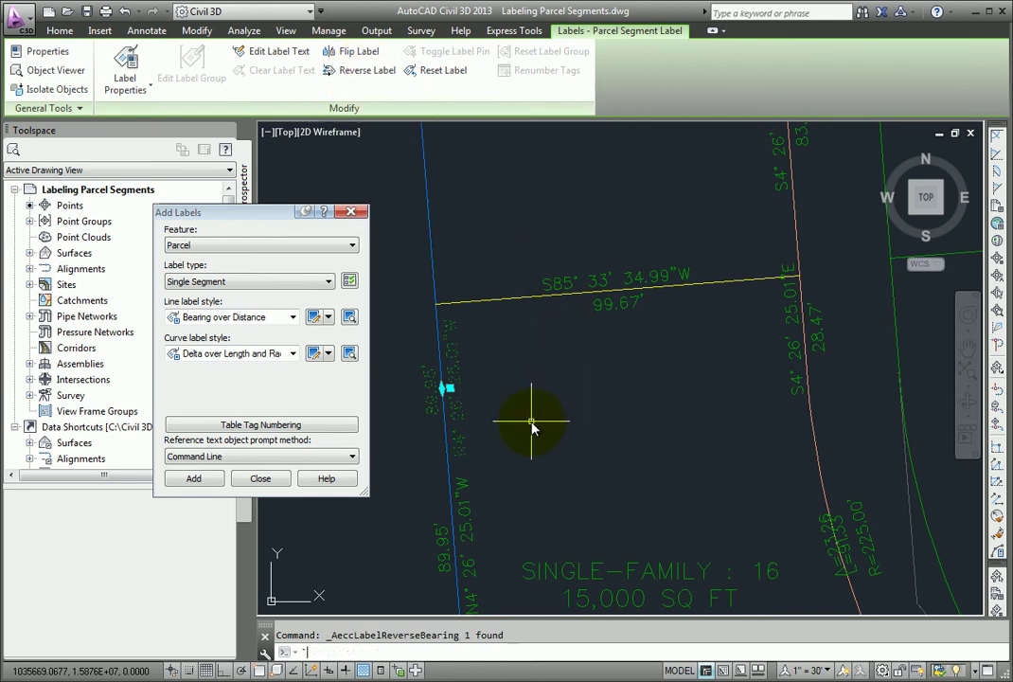
Zoom and pan to frame the lot line between SINGLE-FAMILY : 8 and SINGLE-FAMILY : 3
{"action": "key", "text": "Escape"}
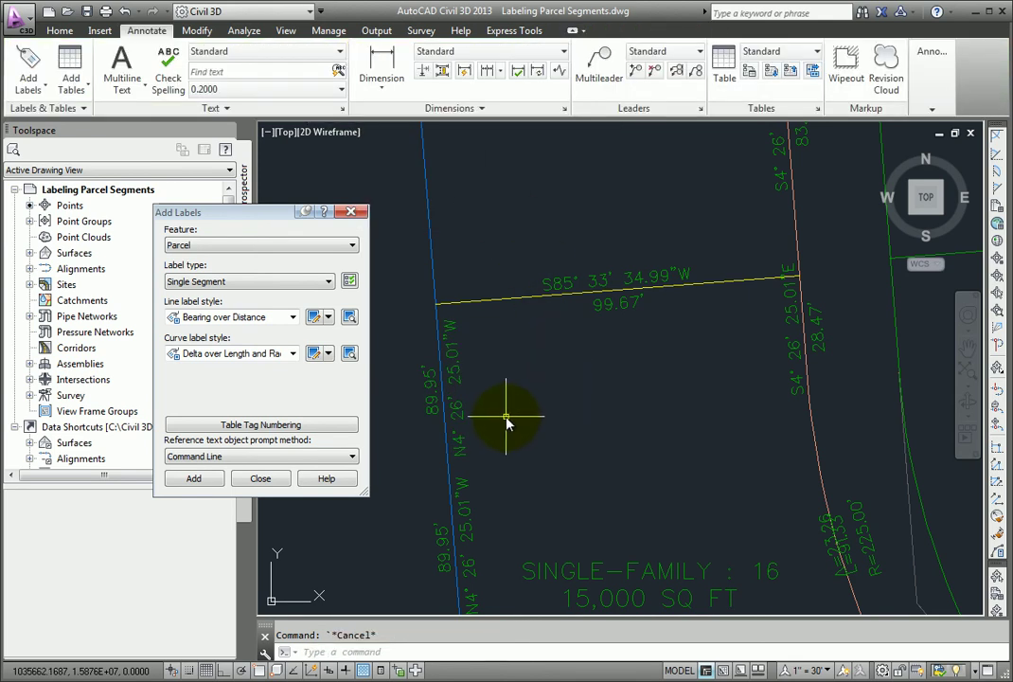
{"action": "scroll", "coordinate": [506, 422], "scroll_direction": "down", "scroll_amount": 6}
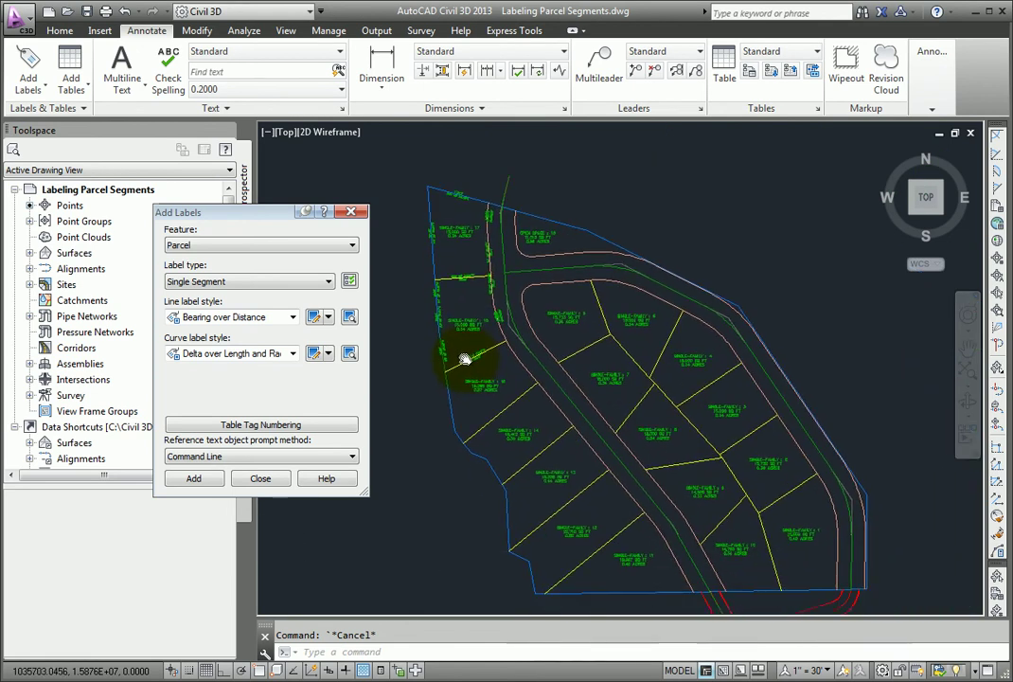
{"action": "middle_click_drag", "start_coordinate": [464, 360], "coordinate": [453, 344]}
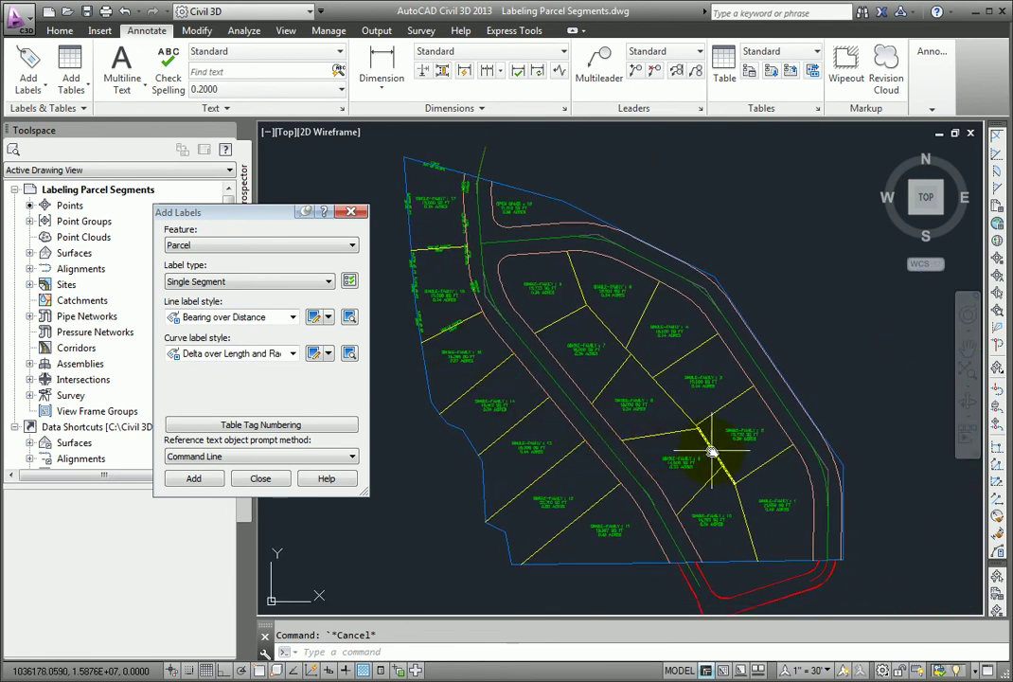
{"action": "scroll", "coordinate": [712, 452], "scroll_direction": "up", "scroll_amount": 4}
{"action": "mouse_move", "coordinate": [712, 458]}
{"action": "middle_mouse_down"}
{"action": "mouse_move", "coordinate": [704, 462]}
{"action": "mouse_move", "coordinate": [712, 478]}
{"action": "mouse_move", "coordinate": [813, 610]}
{"action": "middle_mouse_up"}
{"action": "middle_click_drag", "start_coordinate": [667, 424], "coordinate": [666, 434]}
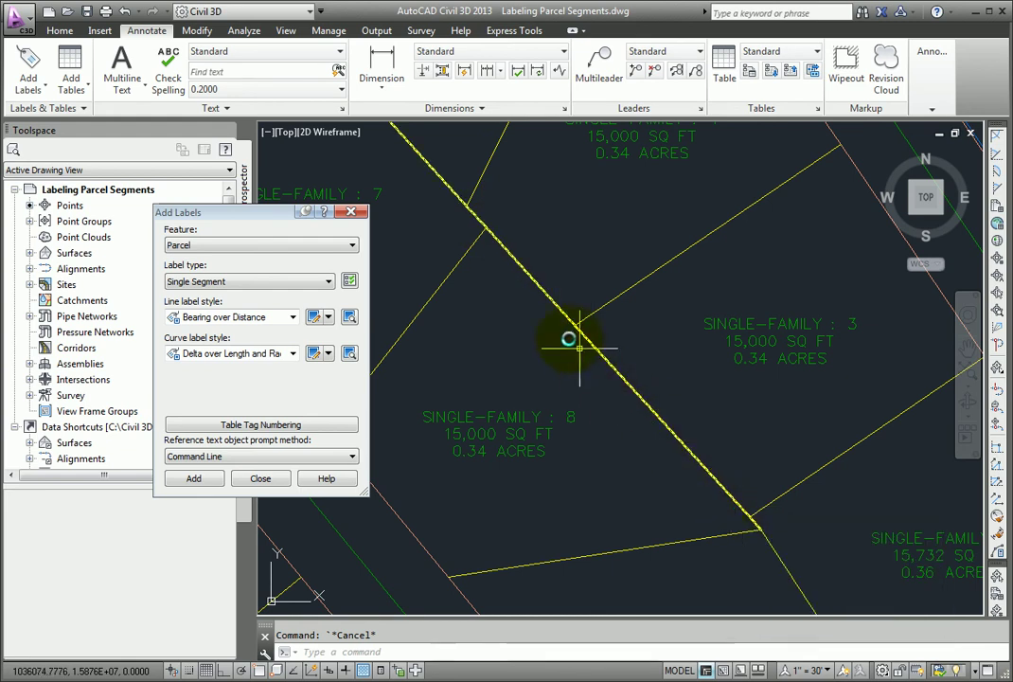
{"action": "left_click", "coordinate": [510, 270]}
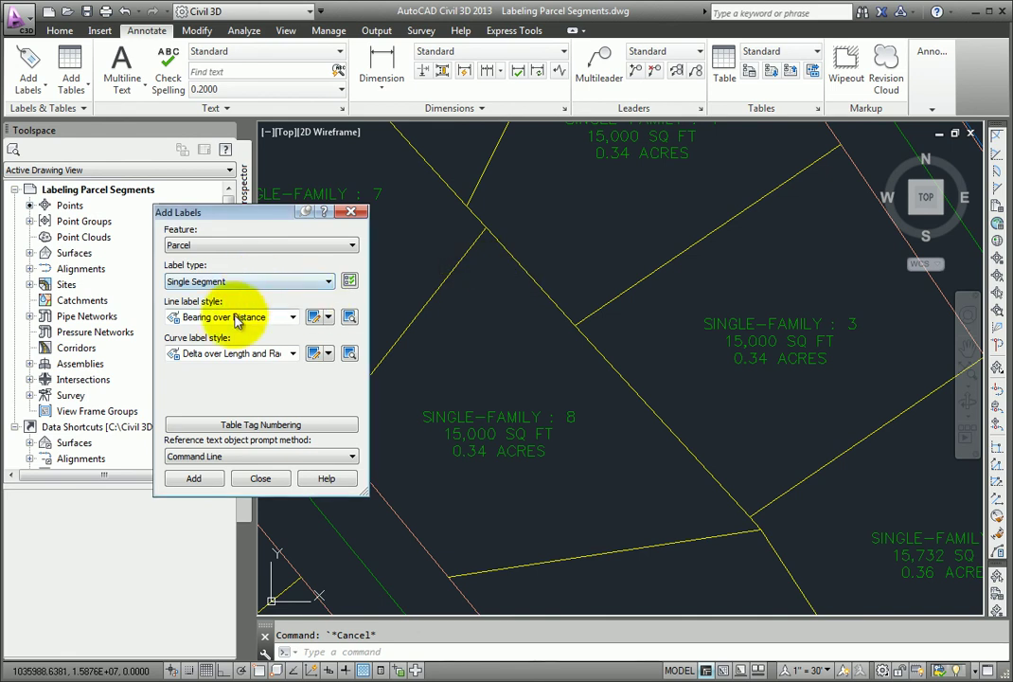
{"action": "left_click", "coordinate": [198, 480]}
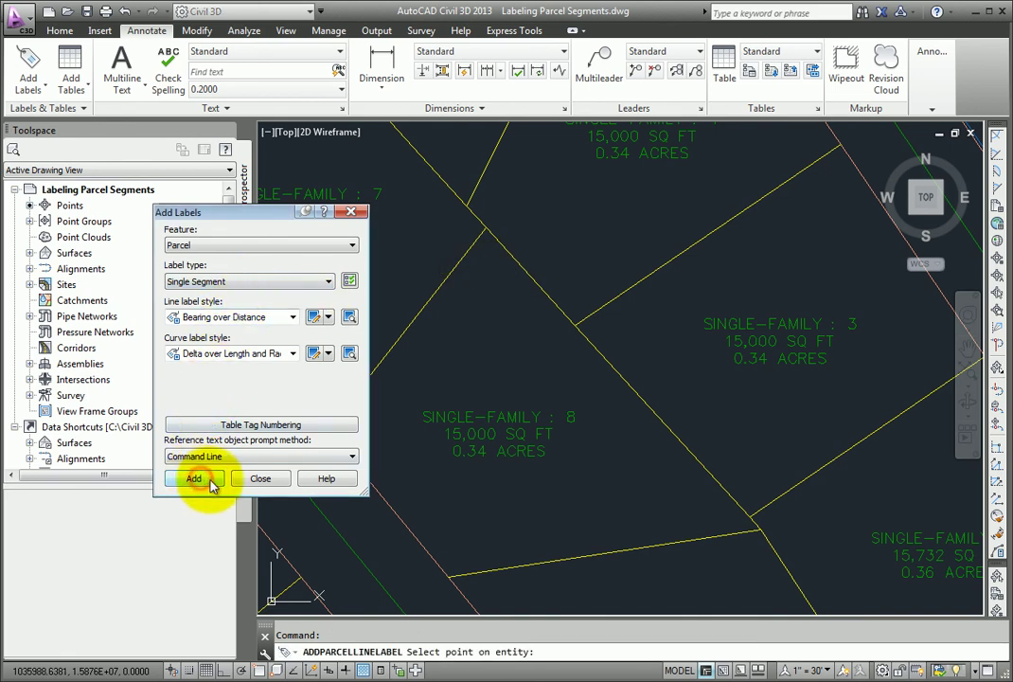
{"action": "left_click", "coordinate": [643, 403]}
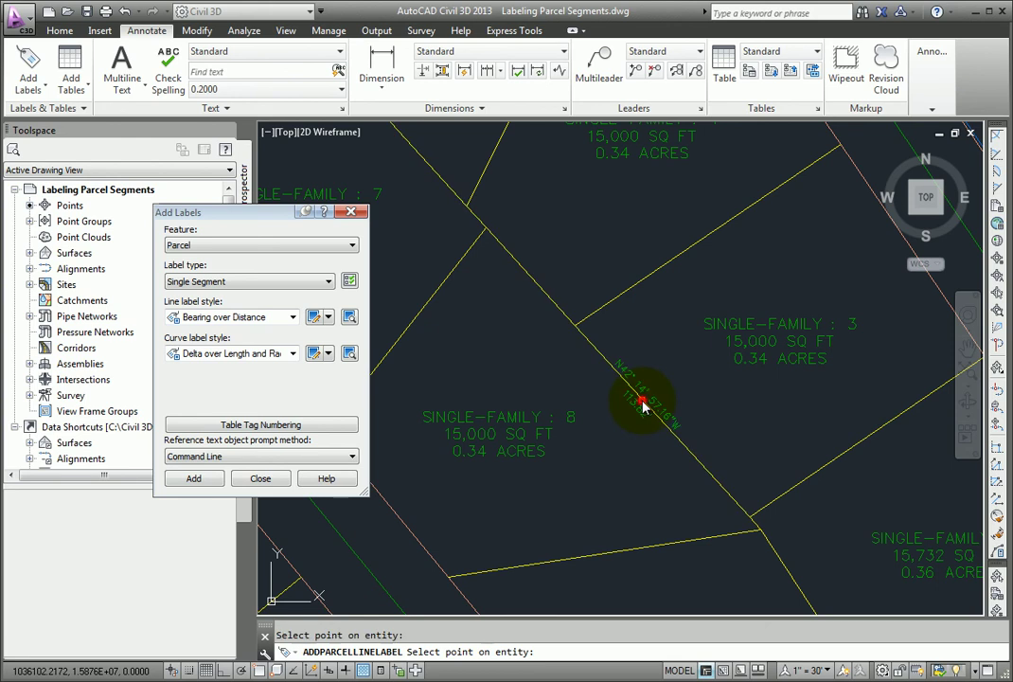
{"action": "left_click", "coordinate": [528, 275]}
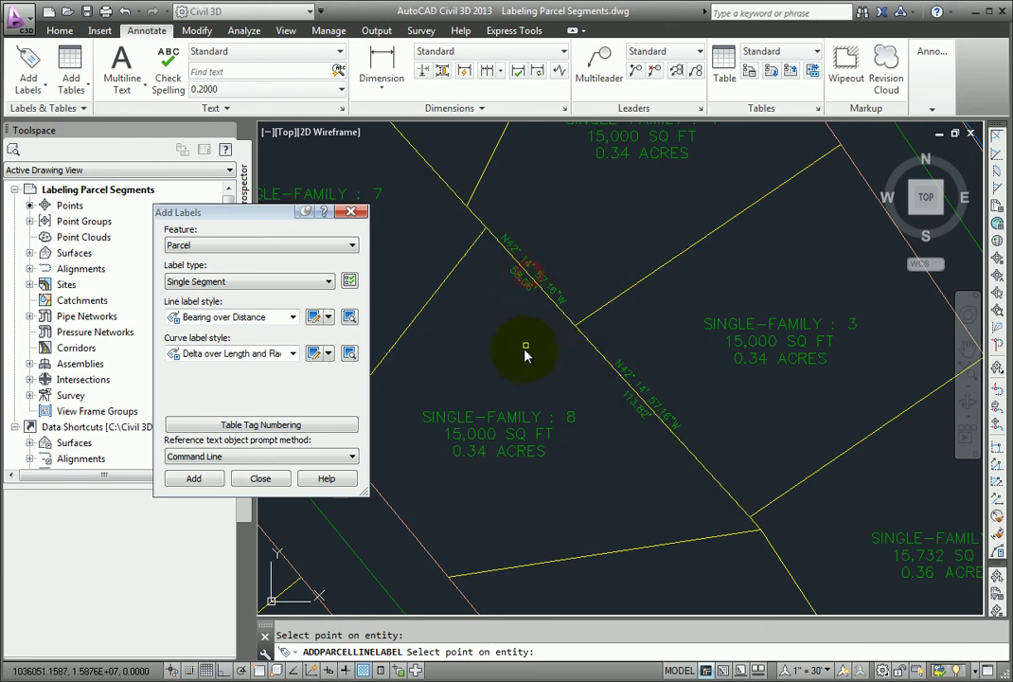
{"action": "key", "text": "Escape"}
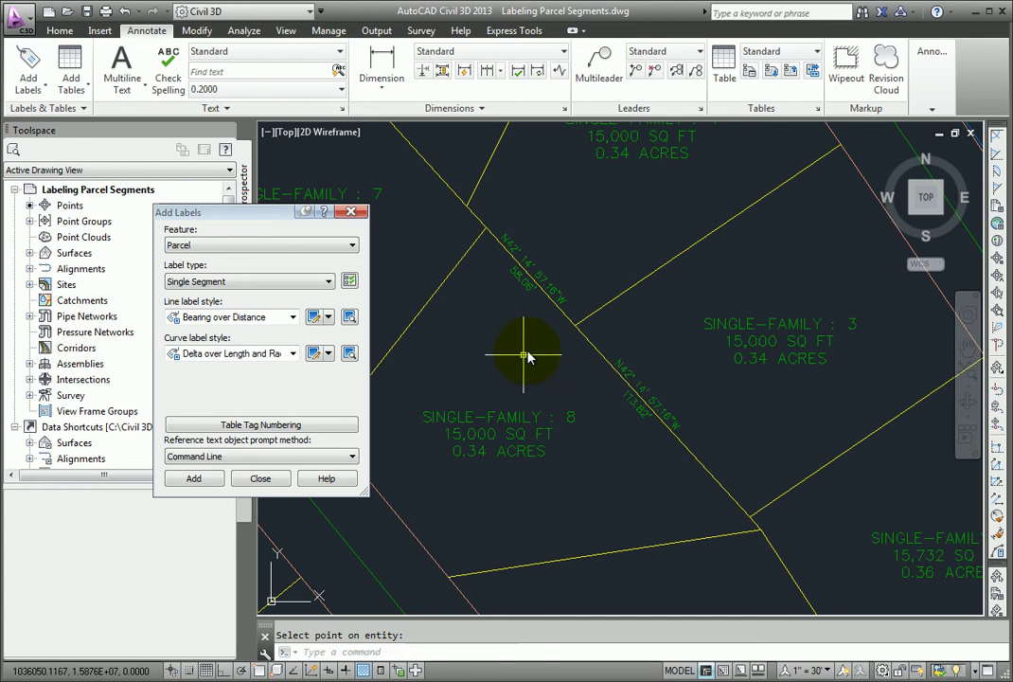
{"action": "scroll", "coordinate": [487, 270], "scroll_direction": "up", "scroll_amount": 2}
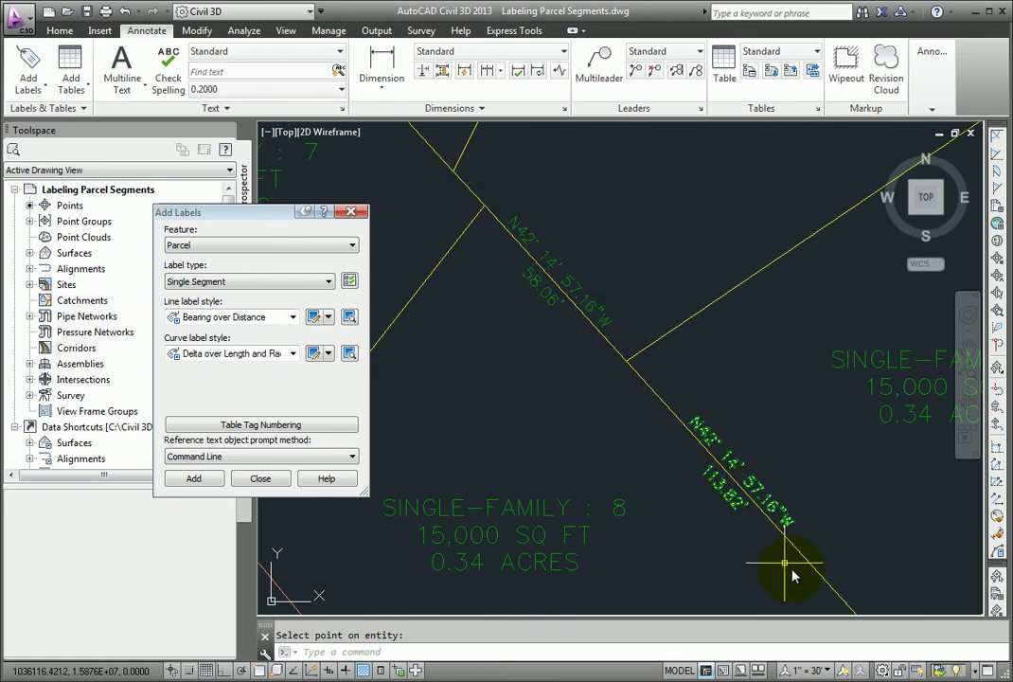
{"action": "scroll", "coordinate": [625, 434], "scroll_direction": "down", "scroll_amount": 3}
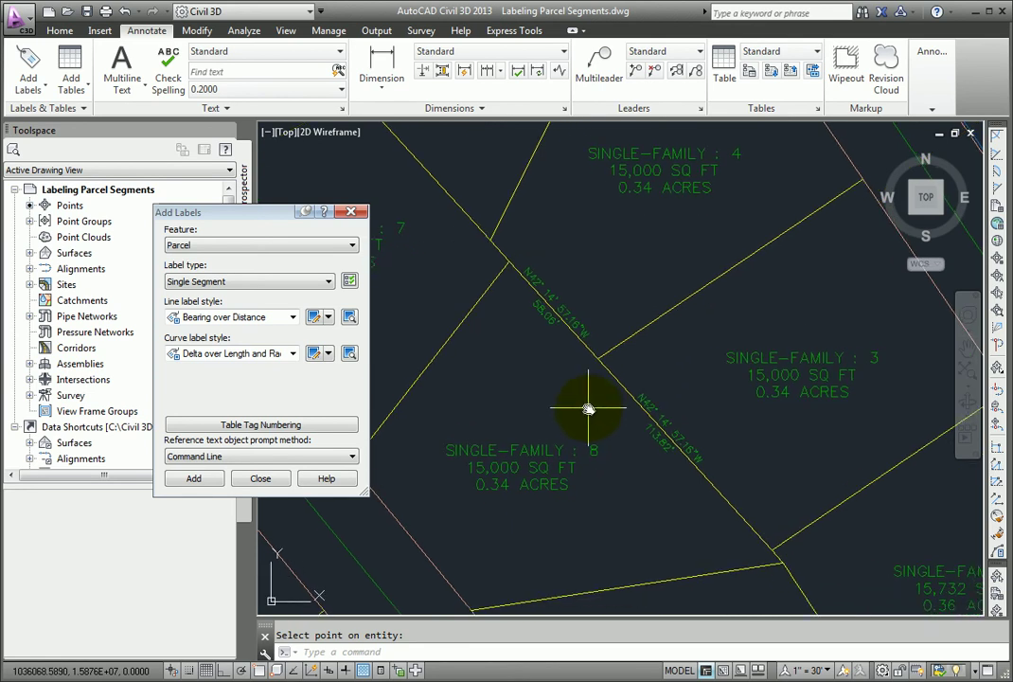
{"action": "mouse_move", "coordinate": [588, 409]}
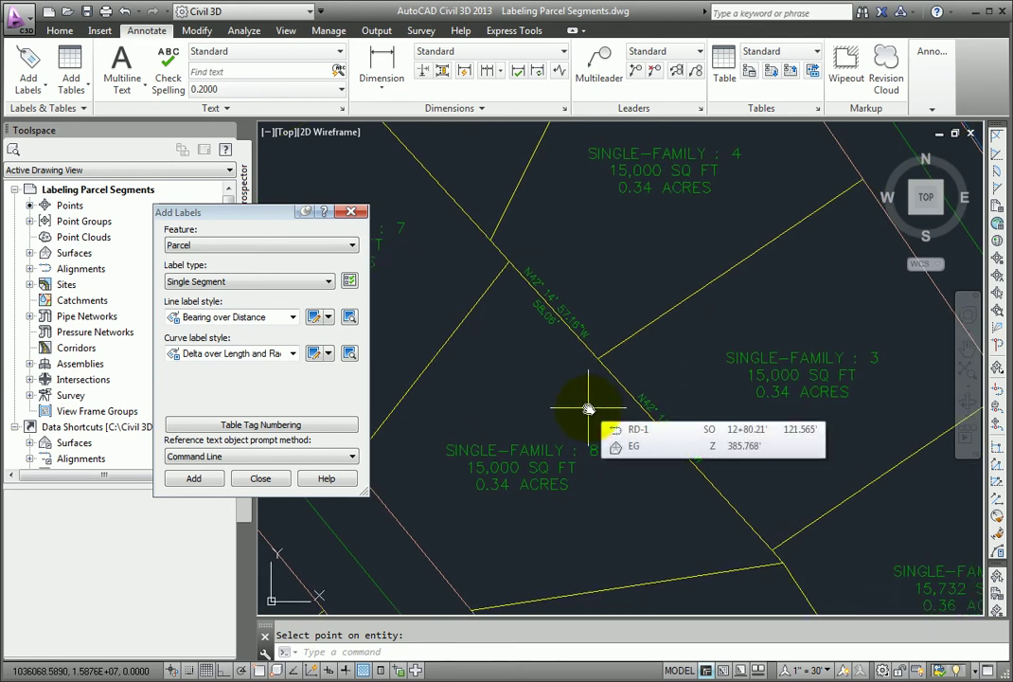
{"action": "key", "text": "Escape"}
{"action": "left_click", "coordinate": [651, 403]}
{"action": "left_click", "coordinate": [573, 319]}
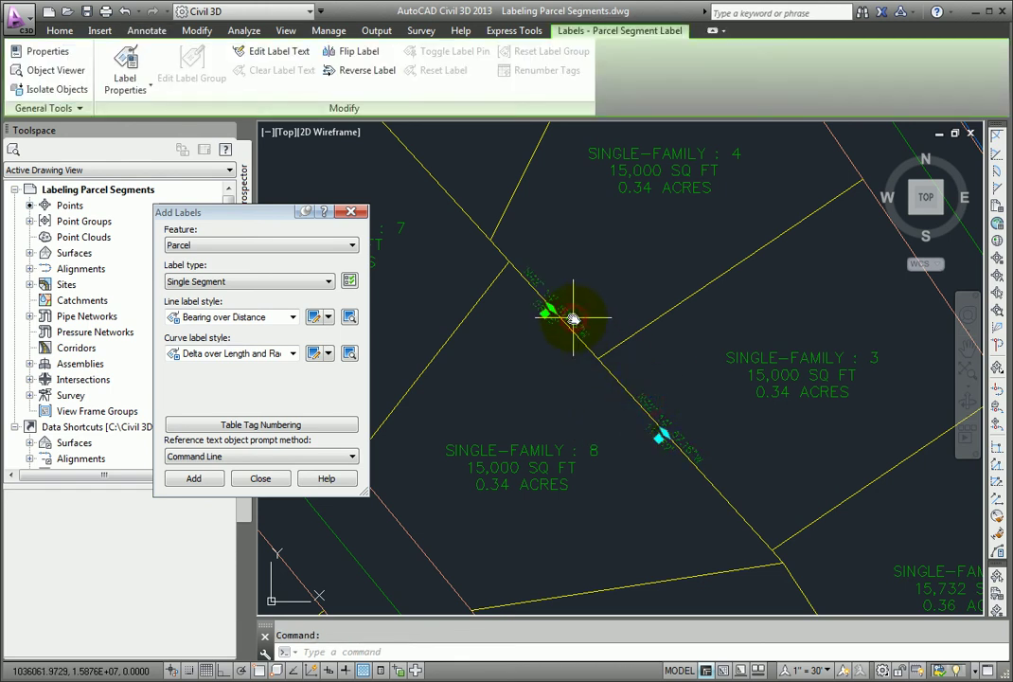
{"action": "key", "text": "Delete"}
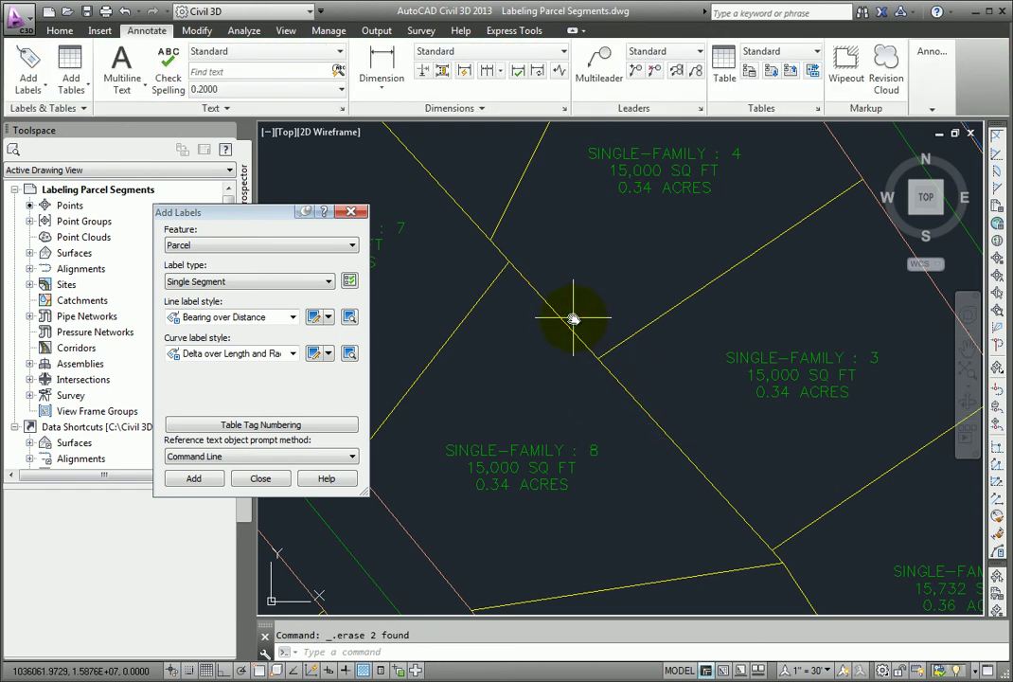
Choose the span Distance Only style as the Add Labels line label style
{"action": "left_click", "coordinate": [293, 318]}
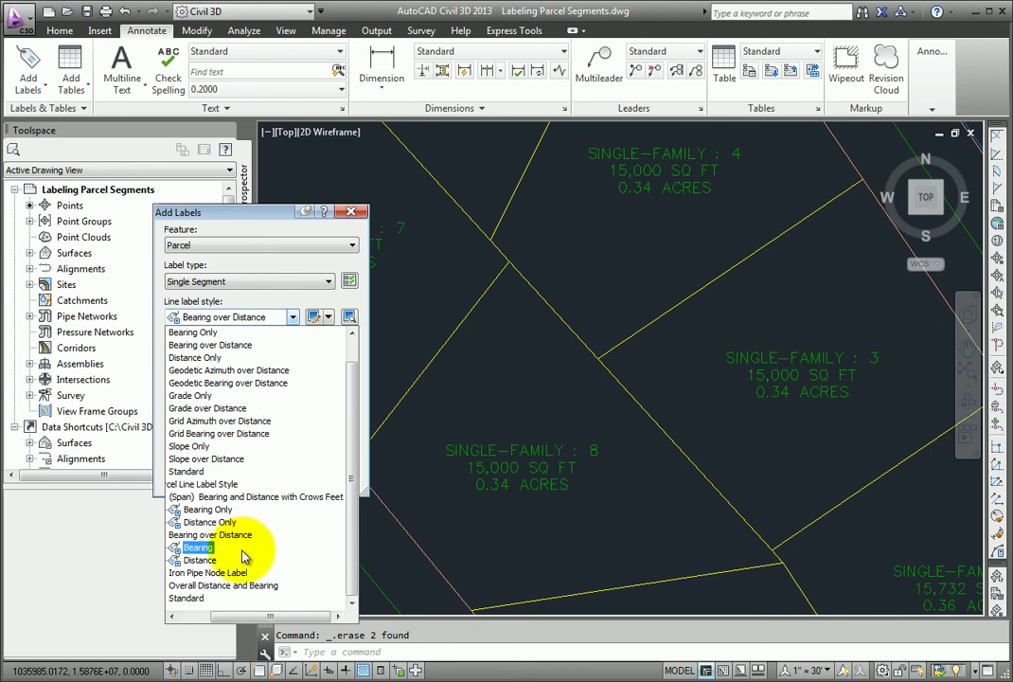
{"action": "left_click", "coordinate": [199, 618]}
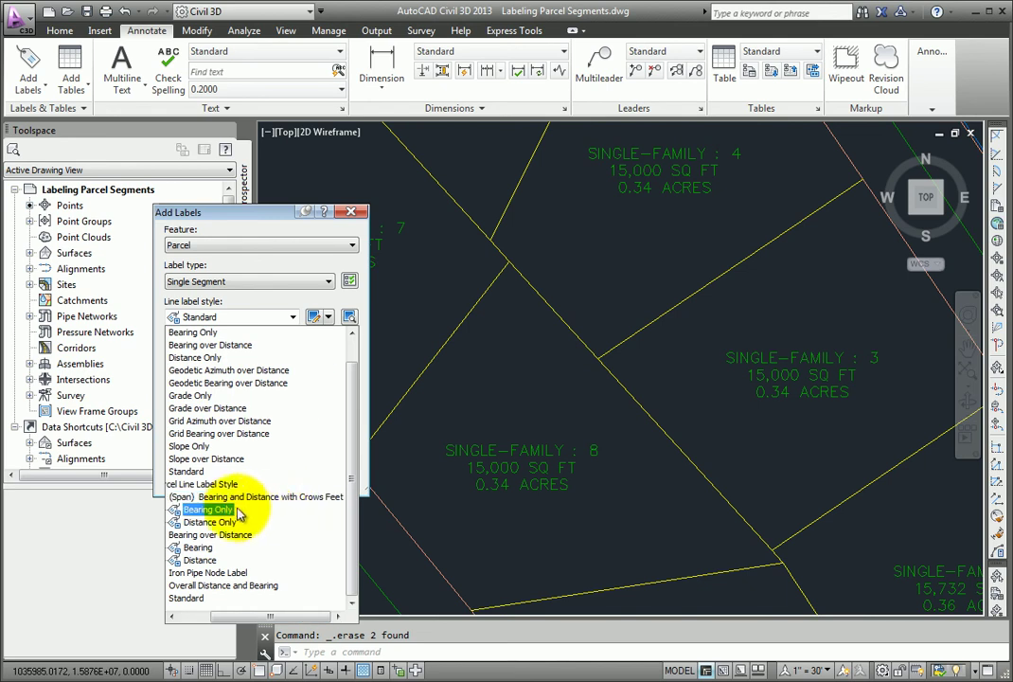
{"action": "left_click", "coordinate": [210, 522]}
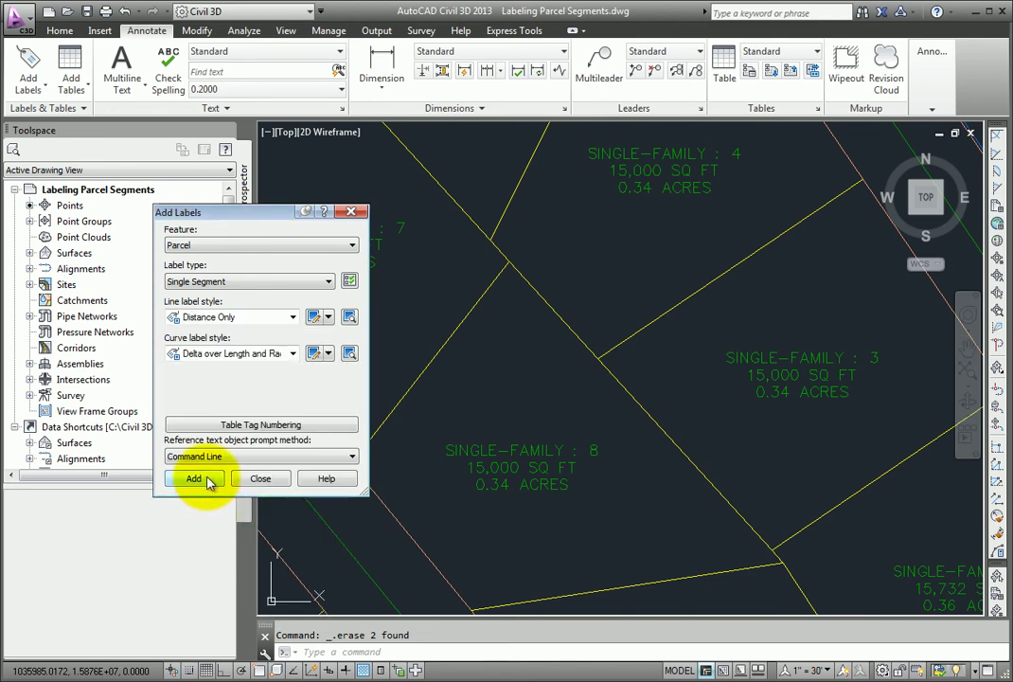
Label the lot line between lots 8 and 3 with its 179.29' span distance
{"action": "left_click", "coordinate": [208, 481]}
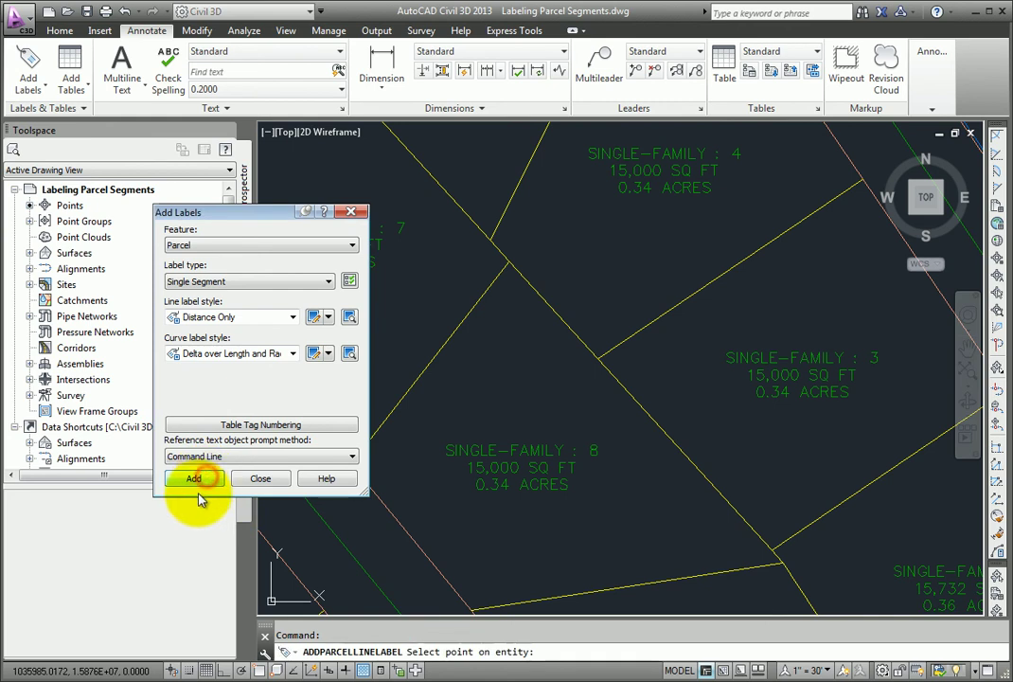
{"action": "left_click", "coordinate": [622, 390]}
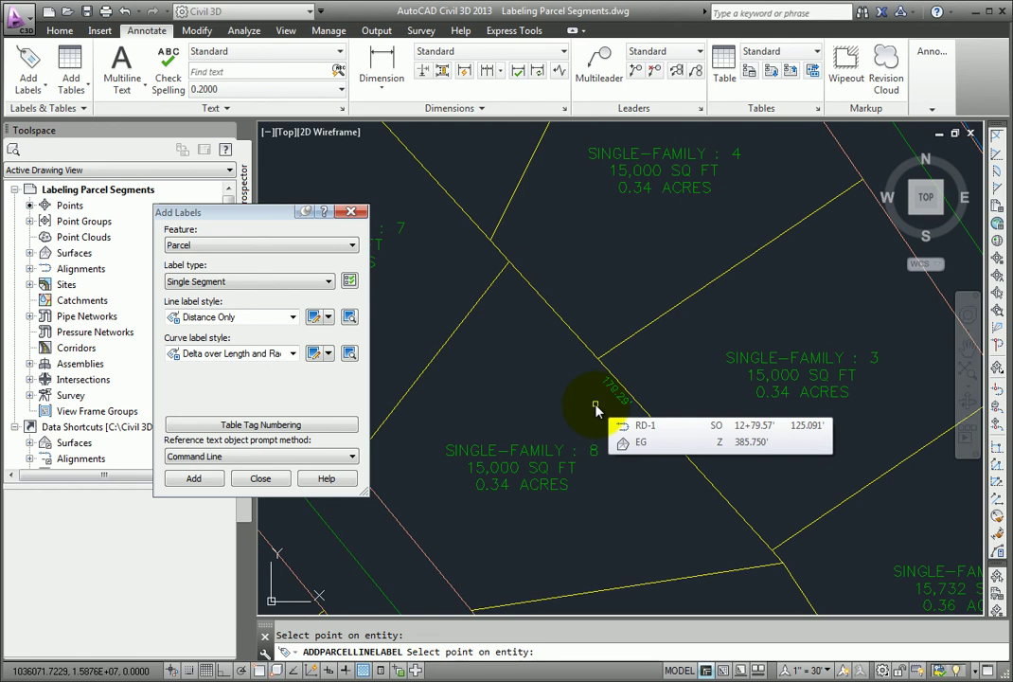
{"action": "scroll", "coordinate": [591, 405], "scroll_direction": "up", "scroll_amount": 2}
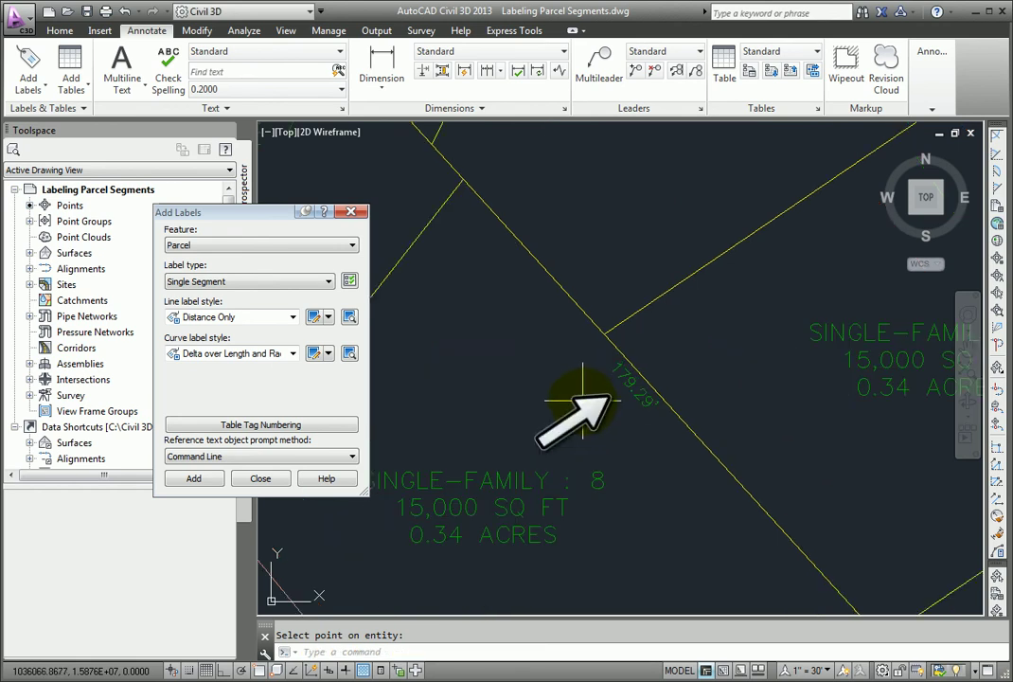
{"action": "middle_click_drag", "start_coordinate": [584, 399], "coordinate": [562, 355]}
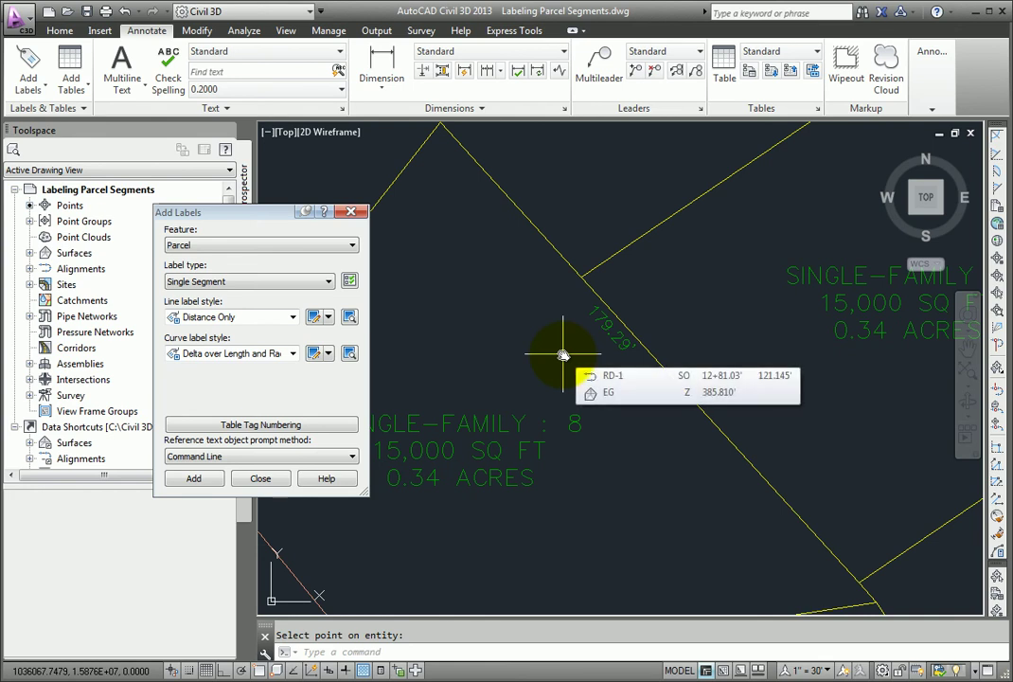
Flip the 179.29' span label across the line between lots 8 and 3, then deselect it
{"action": "left_click", "coordinate": [617, 342]}
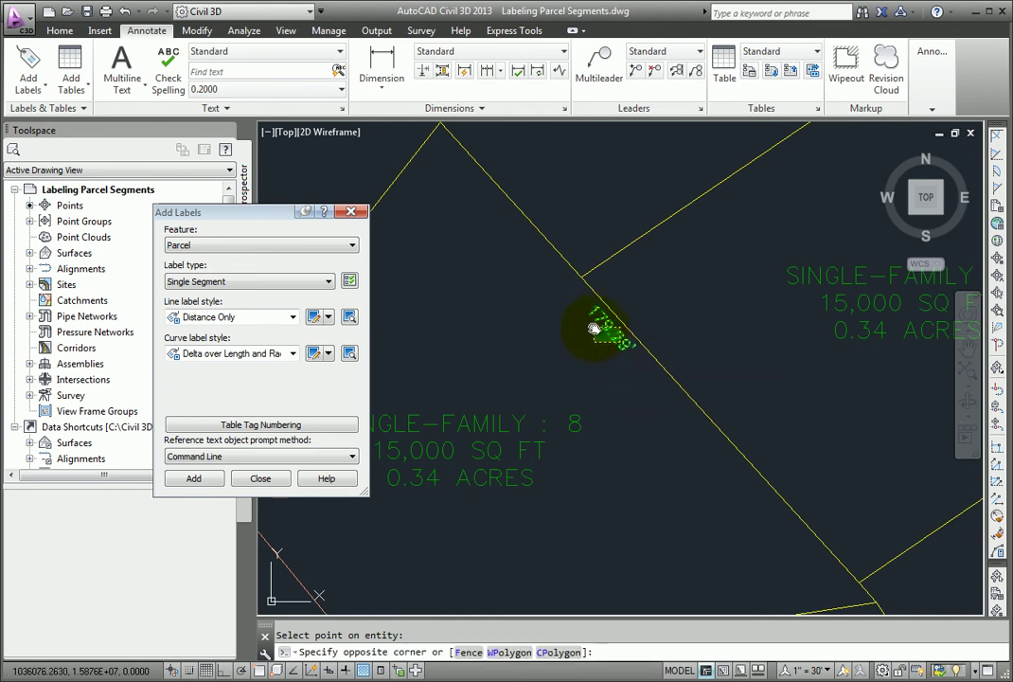
{"action": "left_click", "coordinate": [593, 329]}
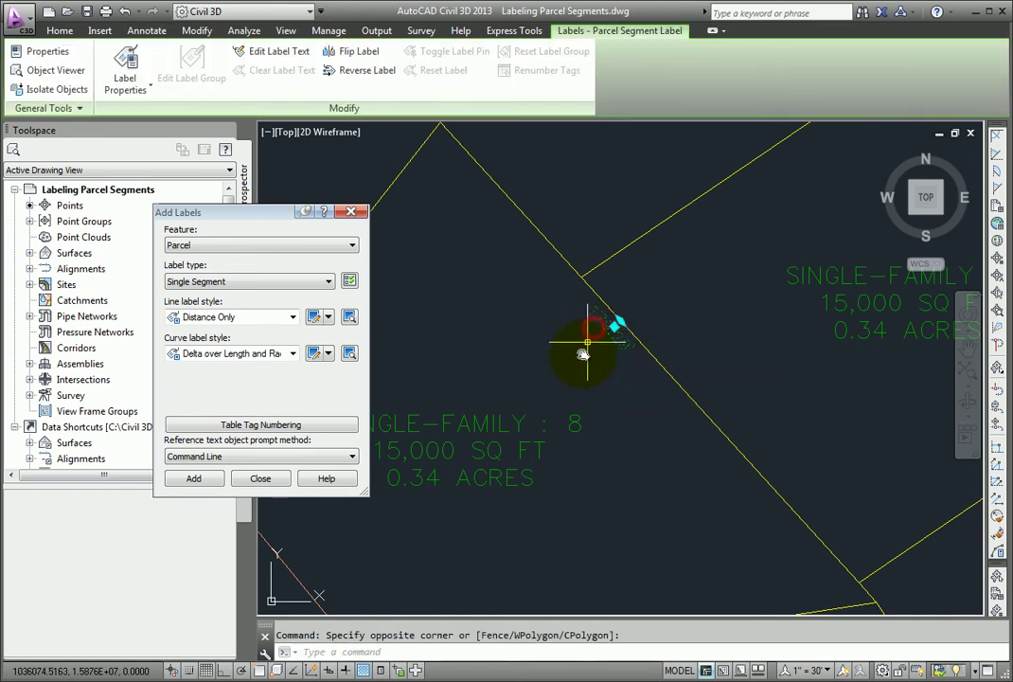
{"action": "left_click", "coordinate": [352, 55]}
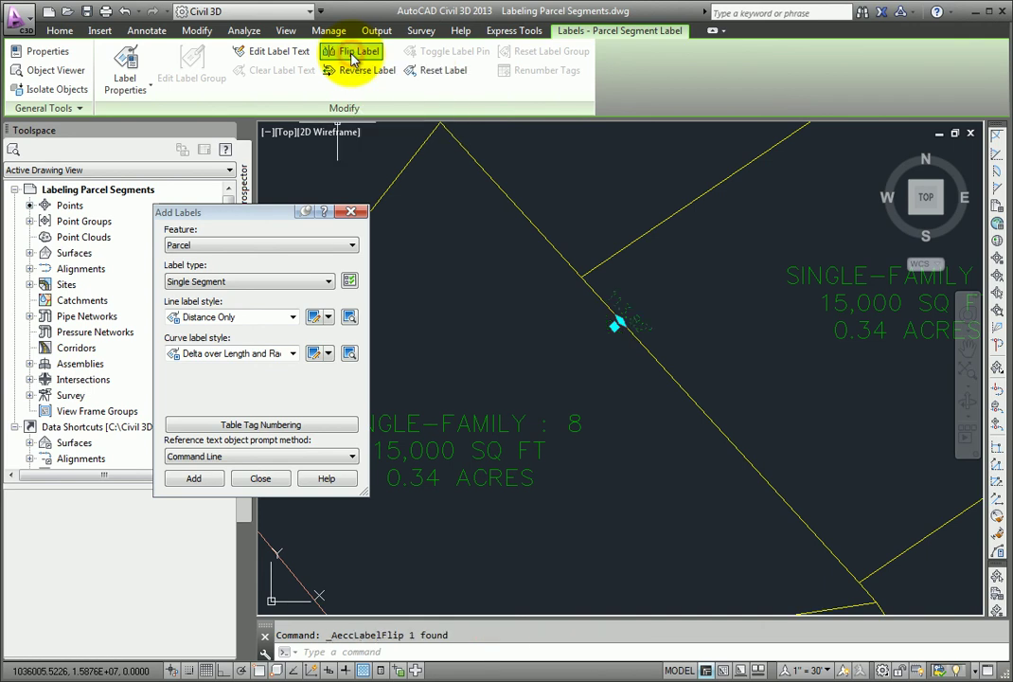
{"action": "scroll", "coordinate": [598, 320], "scroll_direction": "up", "scroll_amount": 2}
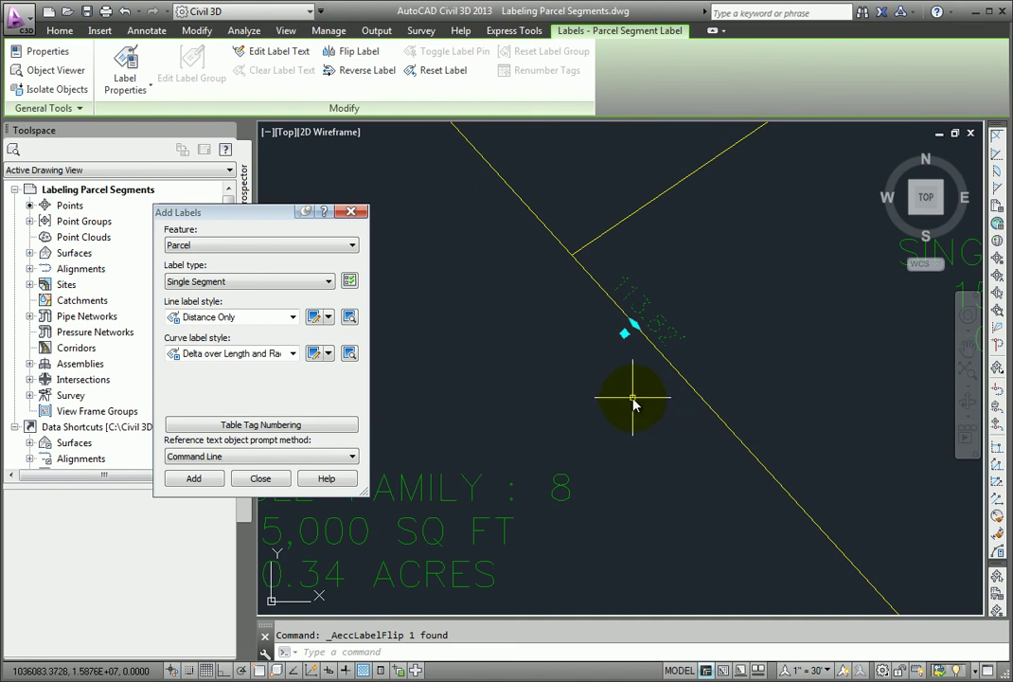
{"action": "scroll", "coordinate": [633, 404], "scroll_direction": "down", "scroll_amount": 2}
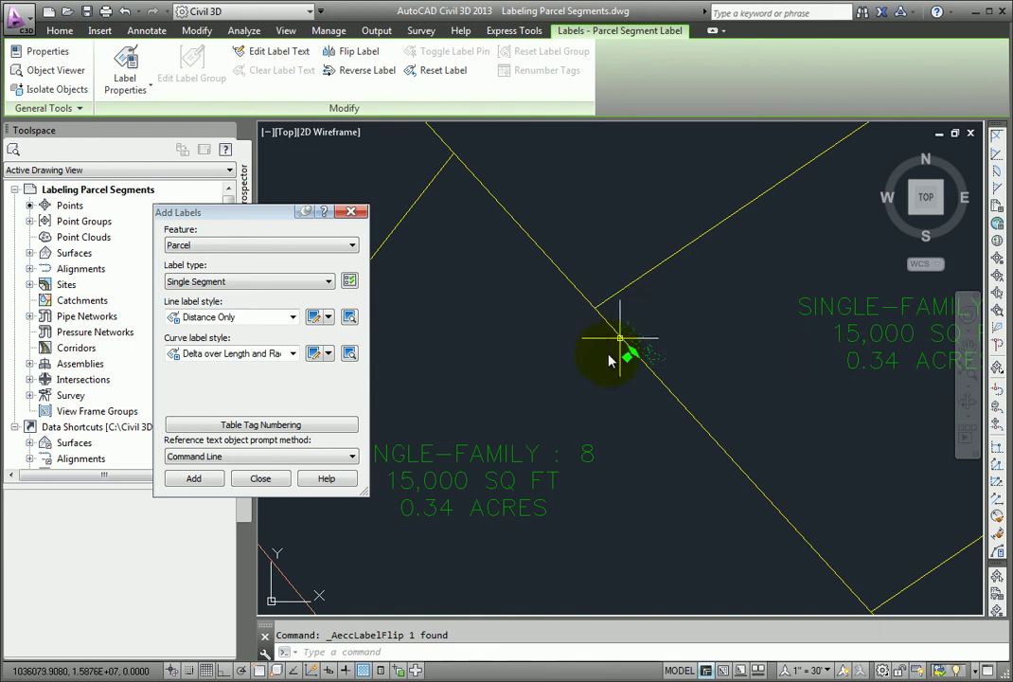
{"action": "scroll", "coordinate": [606, 358], "scroll_direction": "down", "scroll_amount": 2}
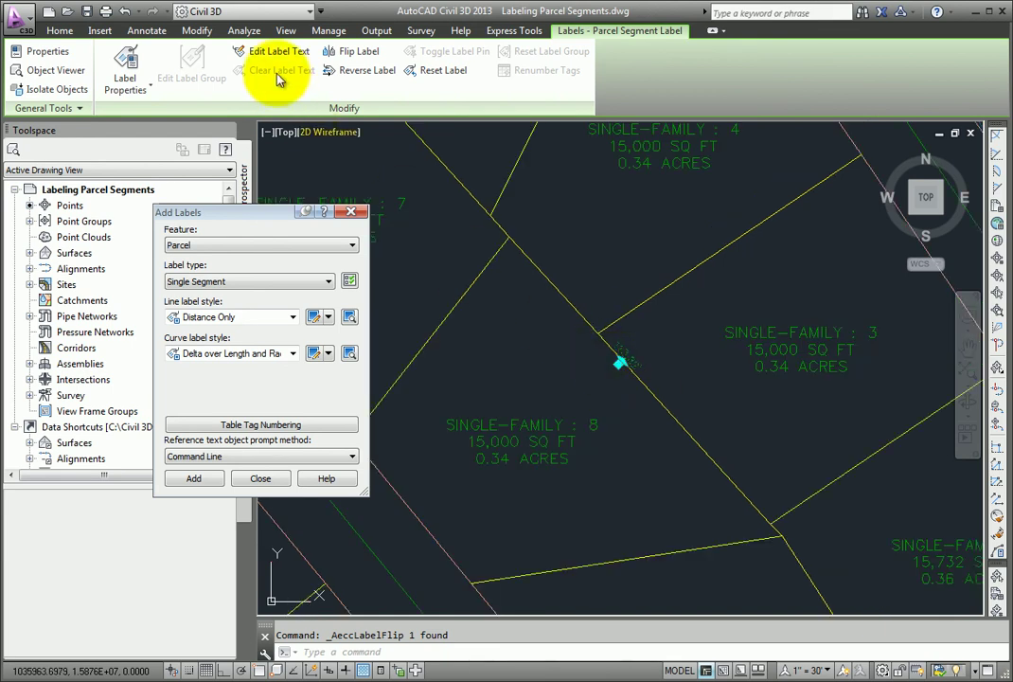
{"action": "left_click", "coordinate": [339, 52]}
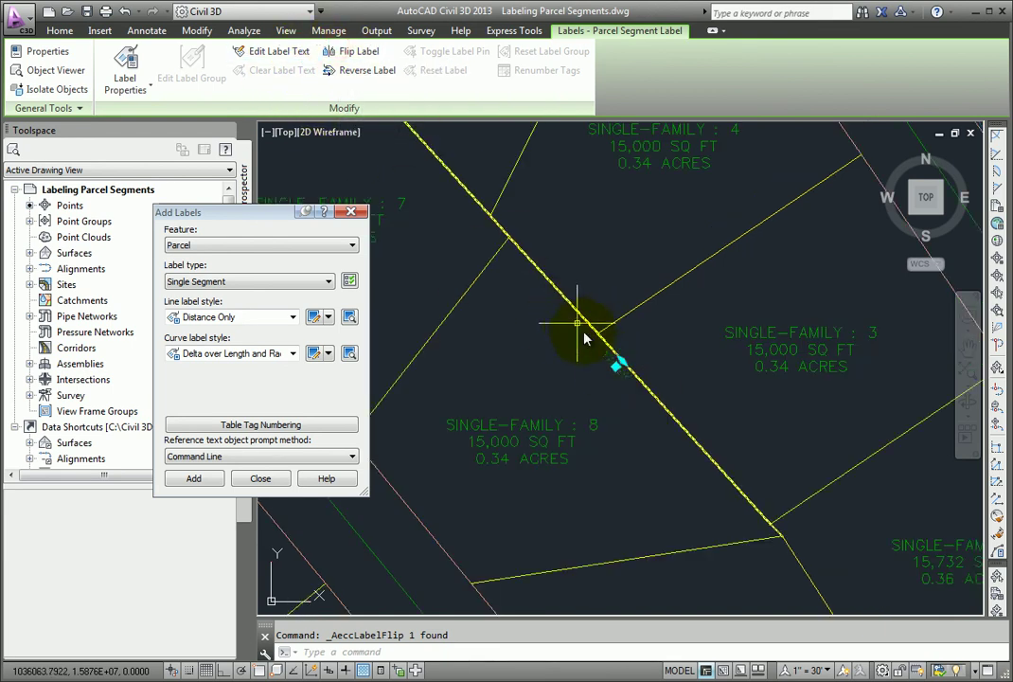
{"action": "scroll", "coordinate": [580, 342], "scroll_direction": "up", "scroll_amount": 3}
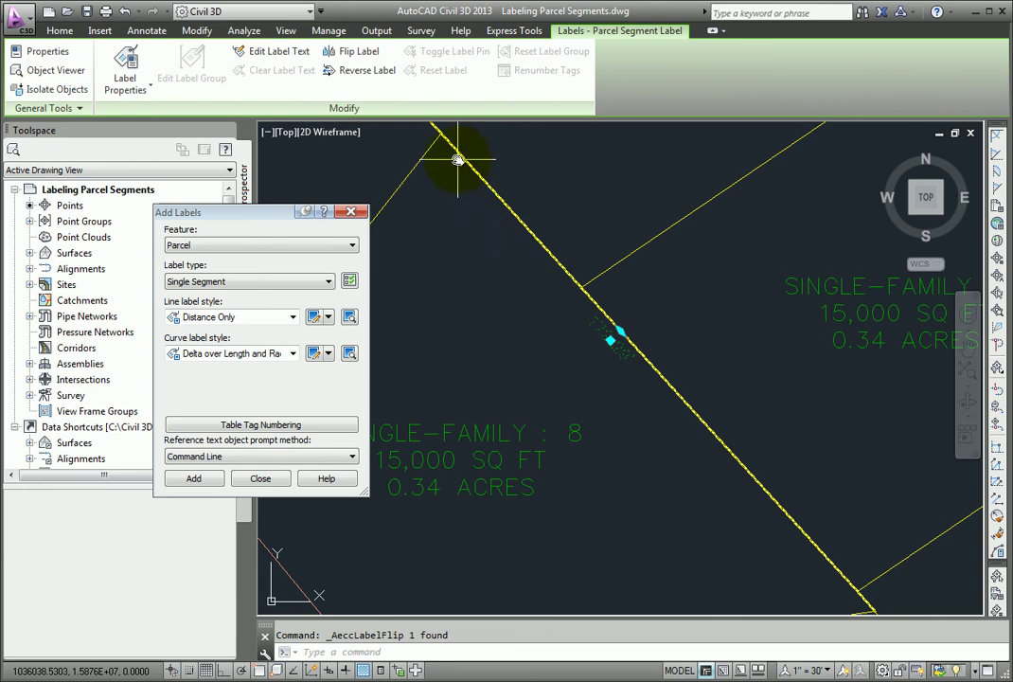
{"action": "mouse_move", "coordinate": [440, 139]}
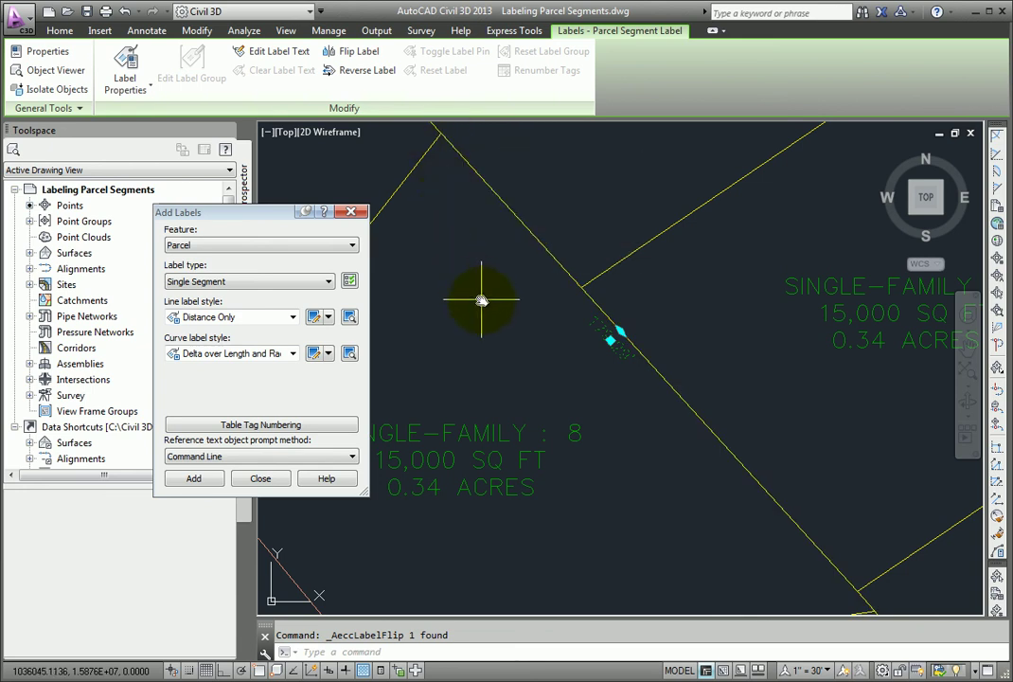
{"action": "key", "text": "Escape"}
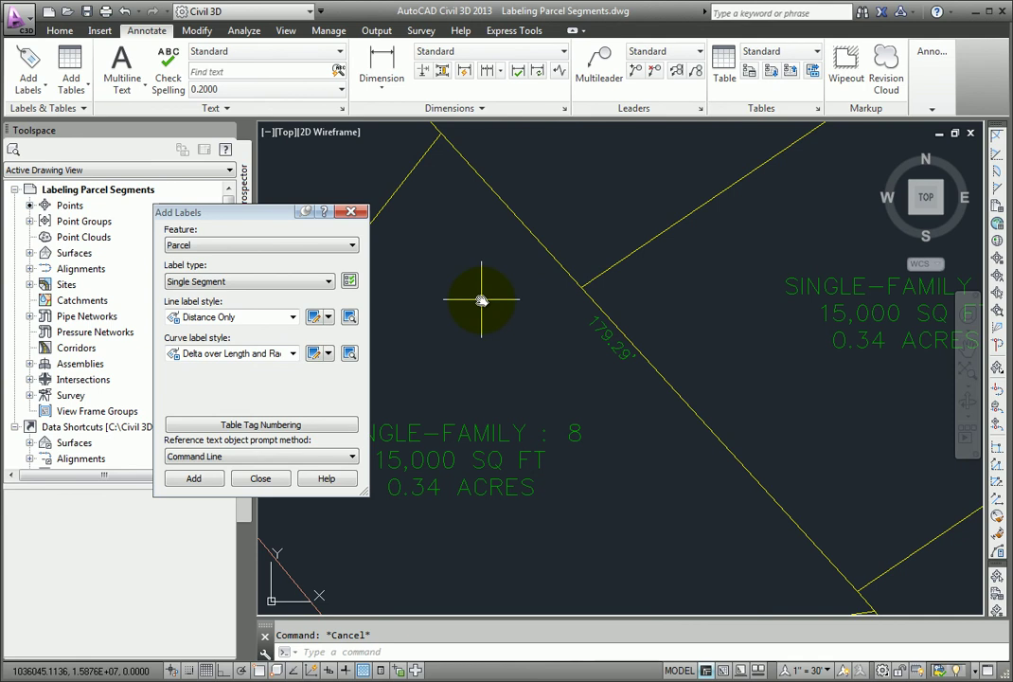
Open the Text Component Editor for the 179.29' label to show its Segment Length field
{"action": "mouse_move", "coordinate": [486, 299]}
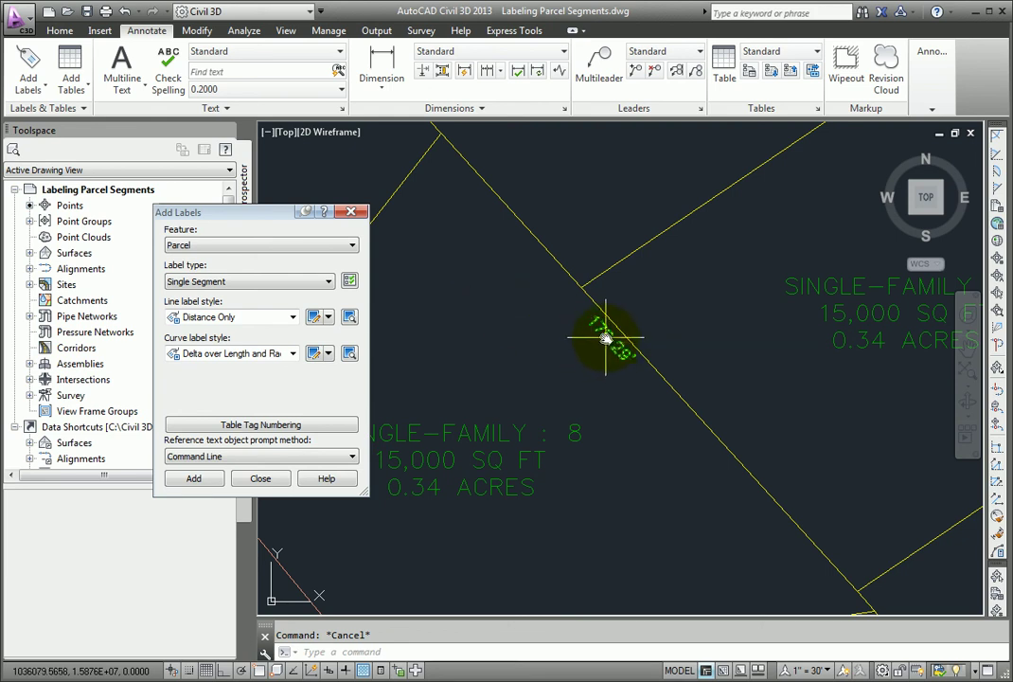
{"action": "left_click", "coordinate": [606, 337]}
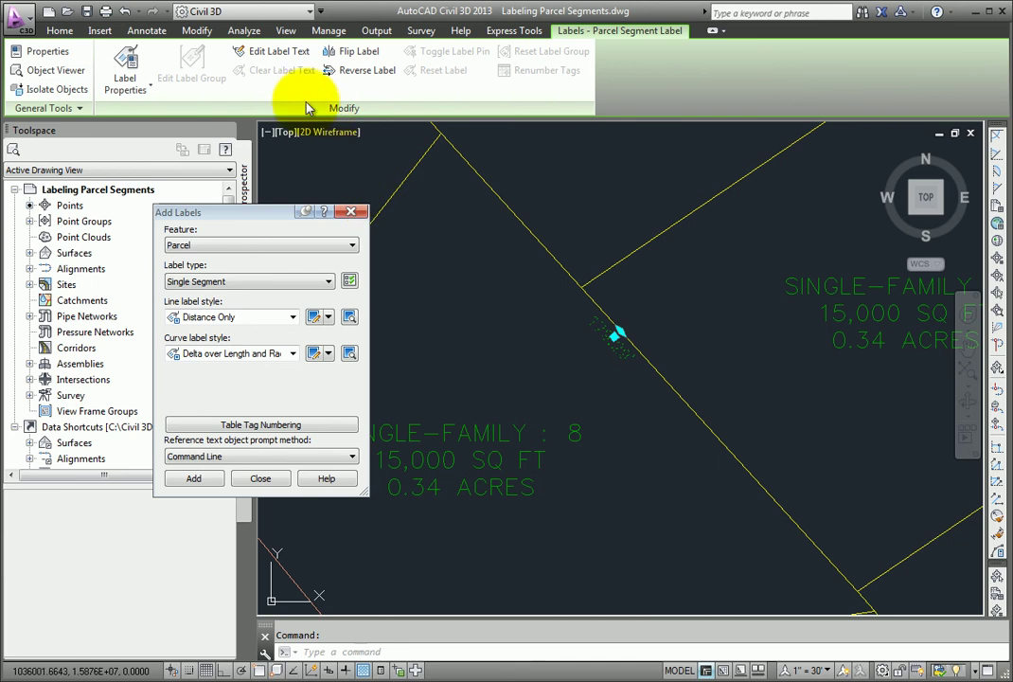
{"action": "left_click", "coordinate": [281, 53]}
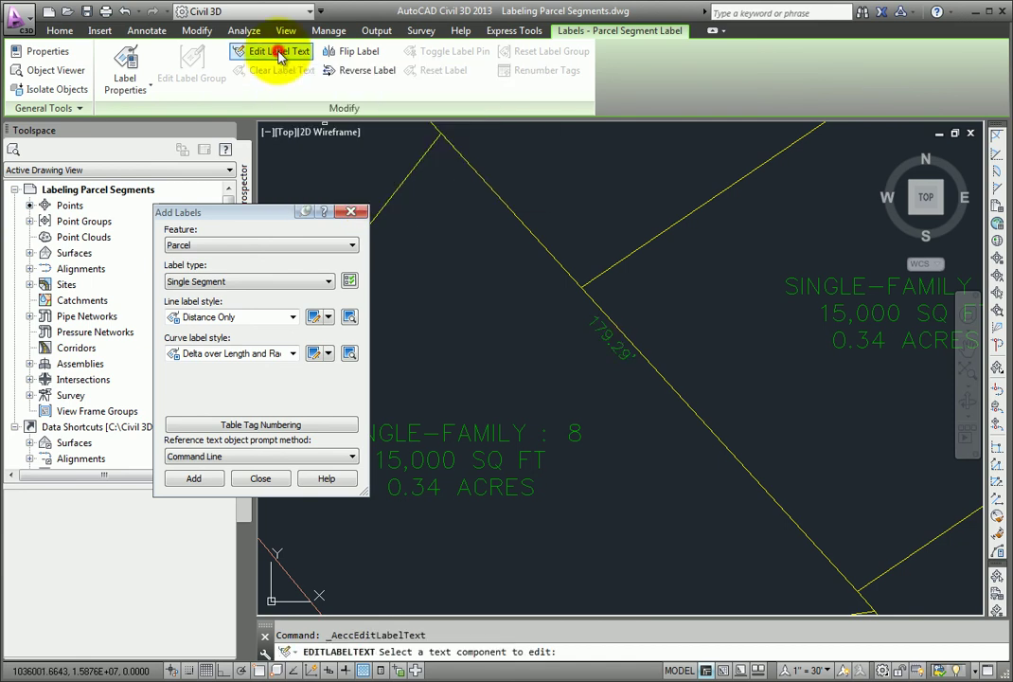
{"action": "left_click", "coordinate": [601, 338]}
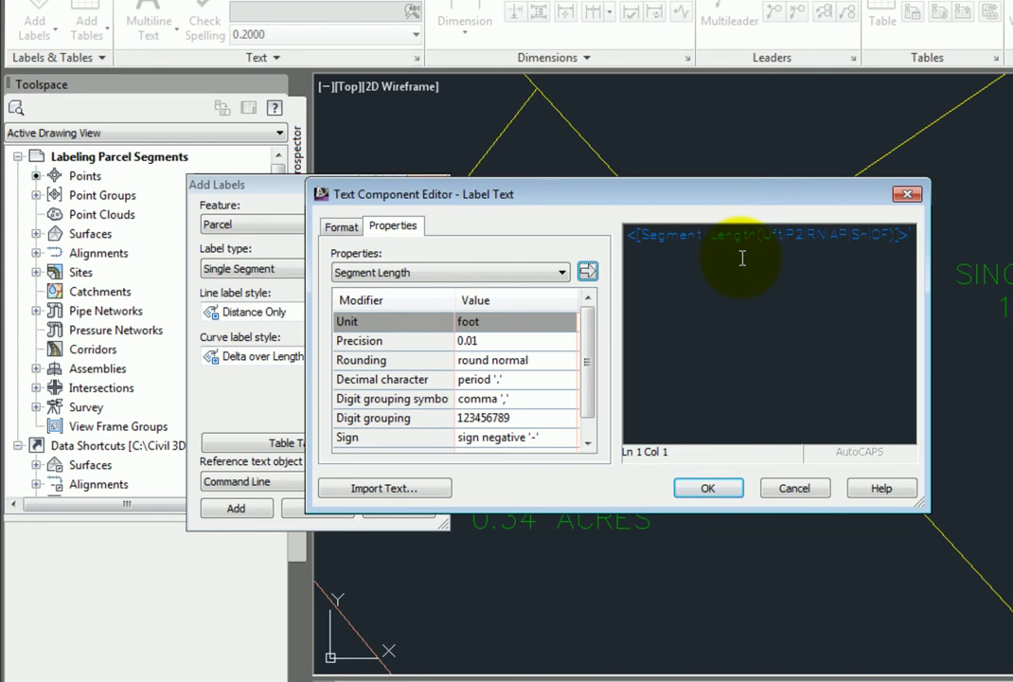
Prefix the label's distance field with 'Span Label' so it reads Span Label 179.29'
{"action": "left_click", "coordinate": [631, 235]}
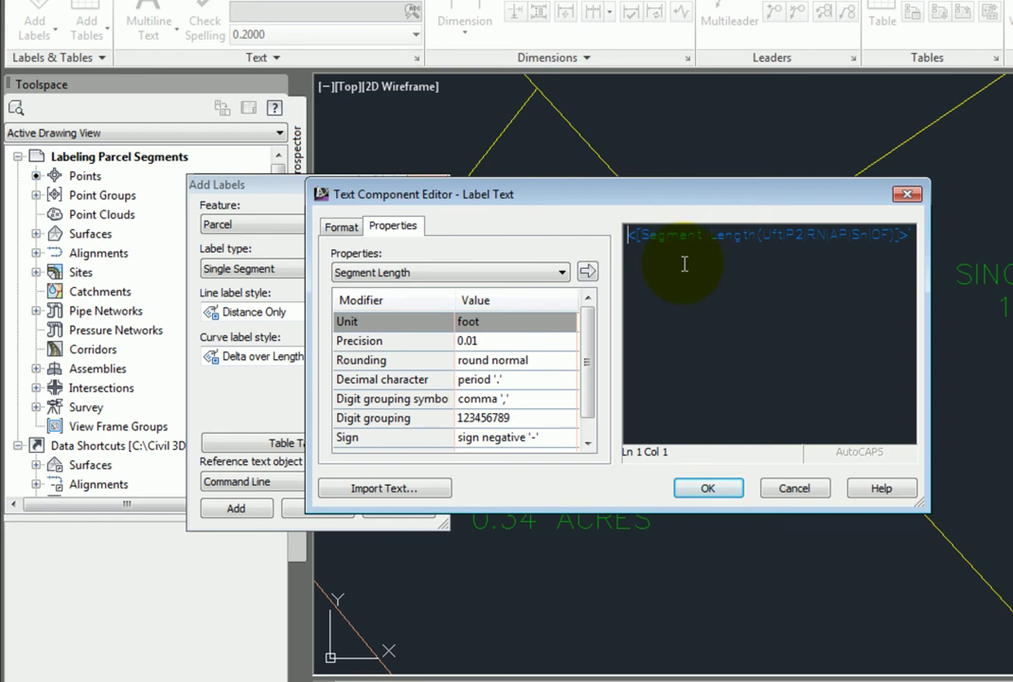
{"action": "type", "text": "Span: L"}
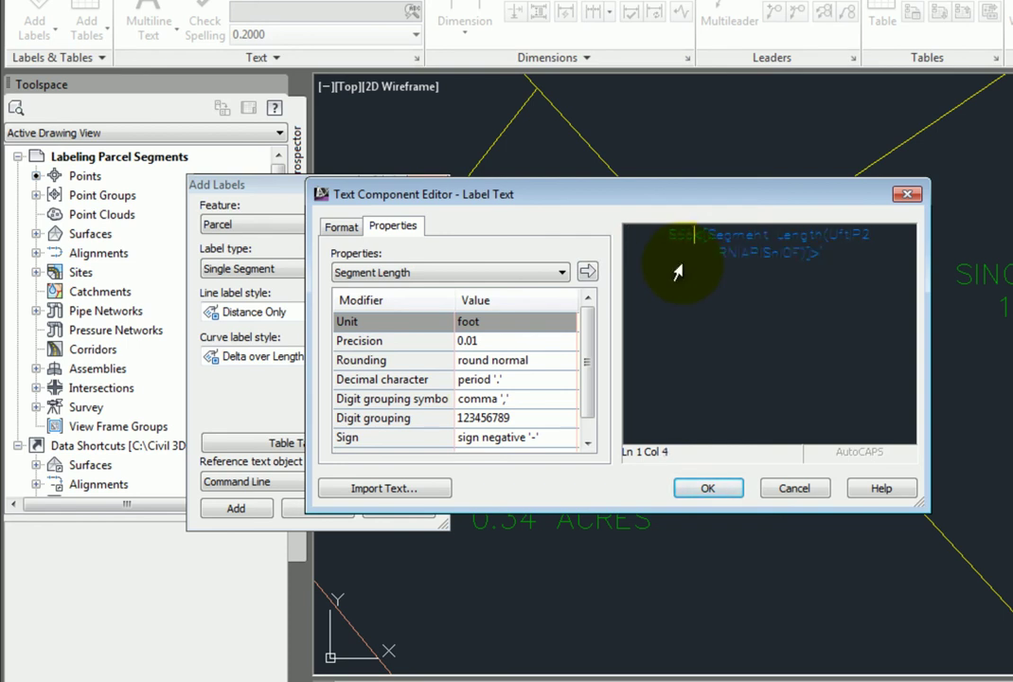
{"action": "type", "text": "abel"}
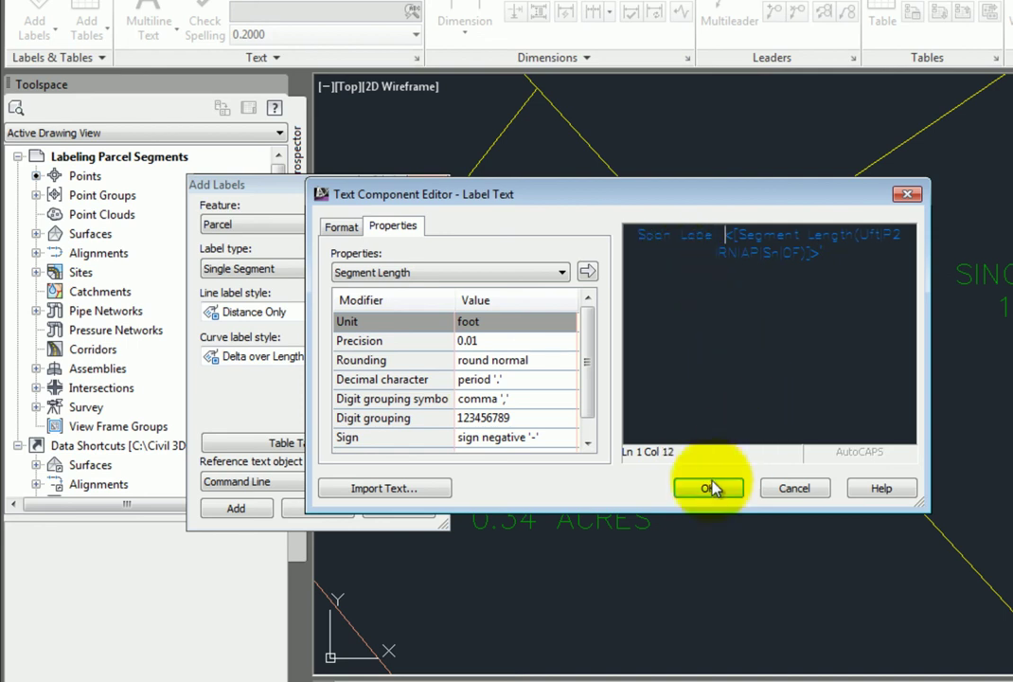
{"action": "left_click", "coordinate": [709, 488]}
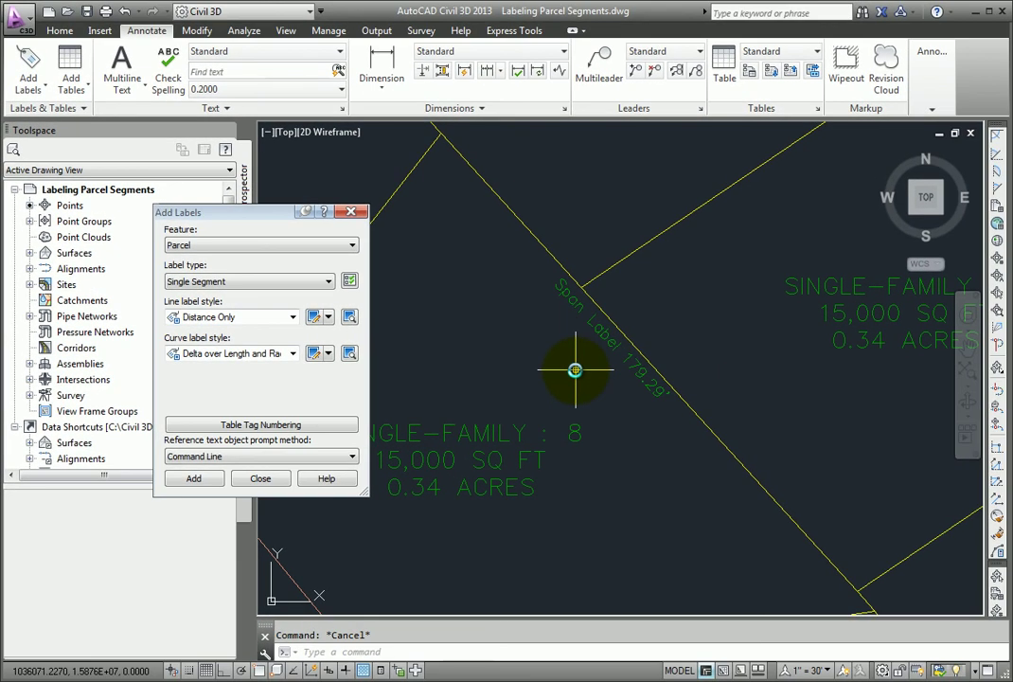
Add a 117.32' Distance Only label to the diagonal parcel line between lots 7 and 4
{"action": "scroll", "coordinate": [575, 369], "scroll_direction": "down", "scroll_amount": 2}
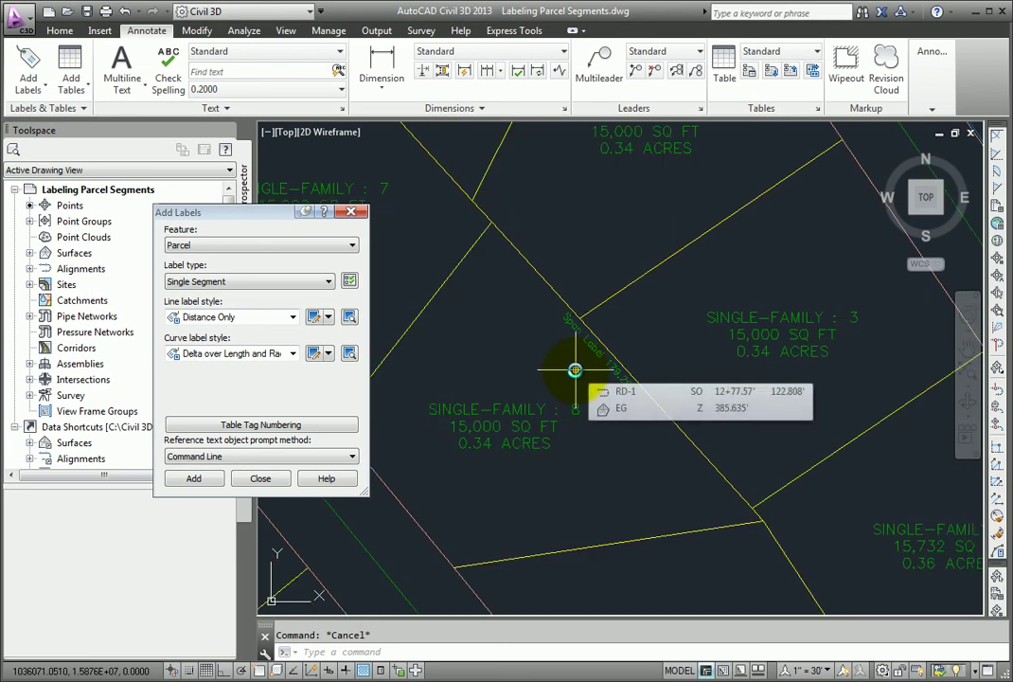
{"action": "mouse_move", "coordinate": [547, 387]}
{"action": "middle_mouse_down"}
{"action": "mouse_move", "coordinate": [649, 355]}
{"action": "mouse_move", "coordinate": [599, 384]}
{"action": "mouse_move", "coordinate": [627, 483]}
{"action": "middle_mouse_up"}
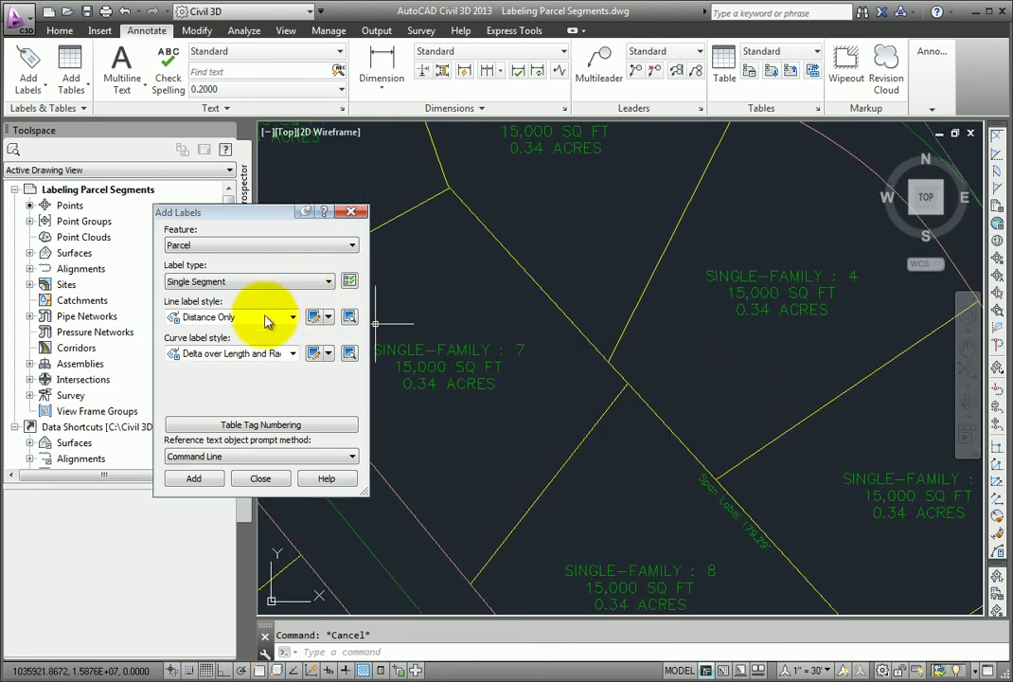
{"action": "left_click", "coordinate": [195, 478]}
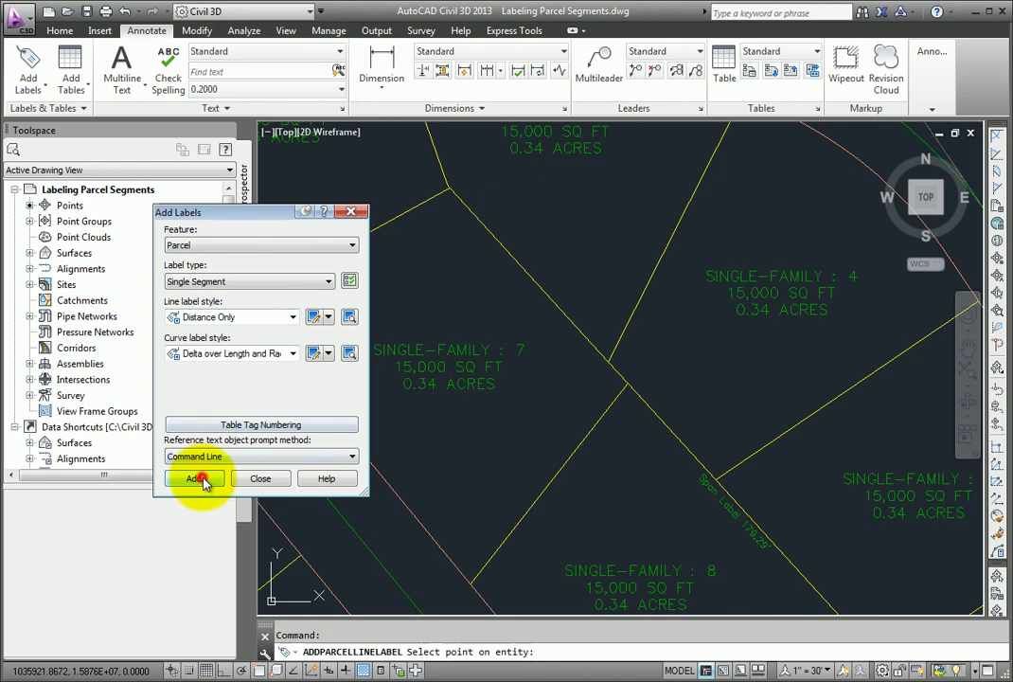
{"action": "left_click", "coordinate": [548, 297]}
{"action": "key", "text": "Return"}
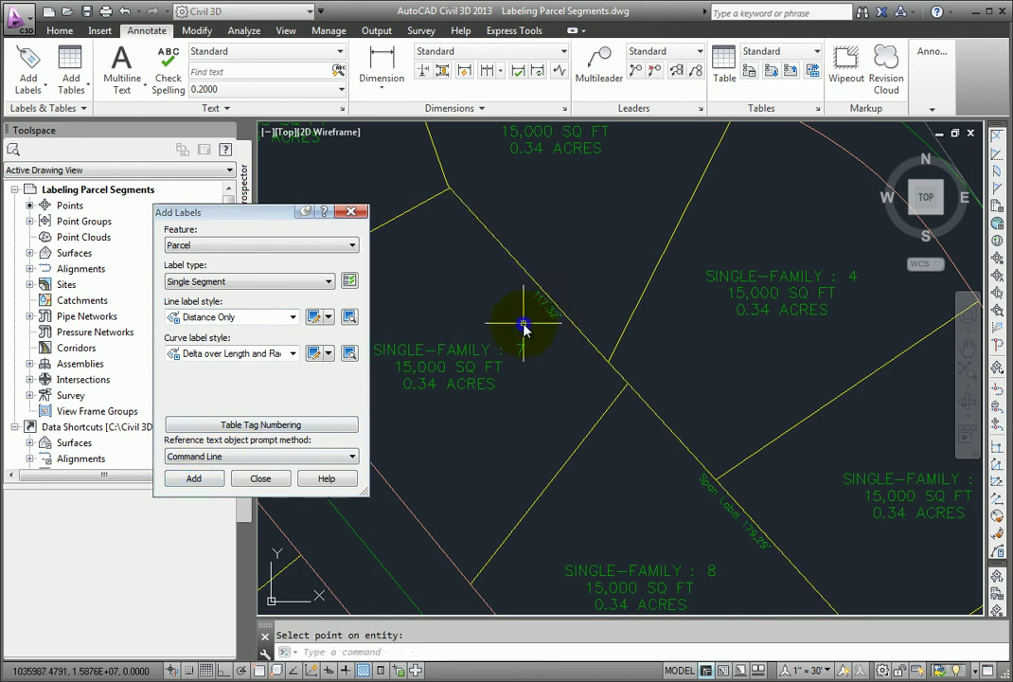
{"action": "mouse_move", "coordinate": [523, 328]}
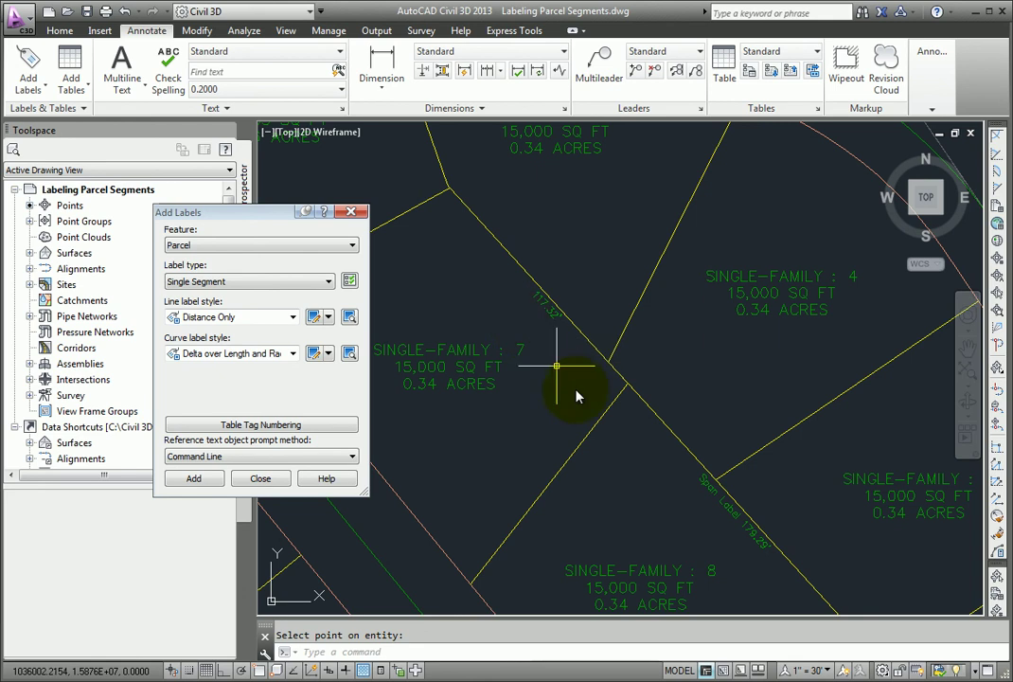
Clear the 'Span Label' text override so the label shows only 179.29'
{"action": "left_click", "coordinate": [715, 495]}
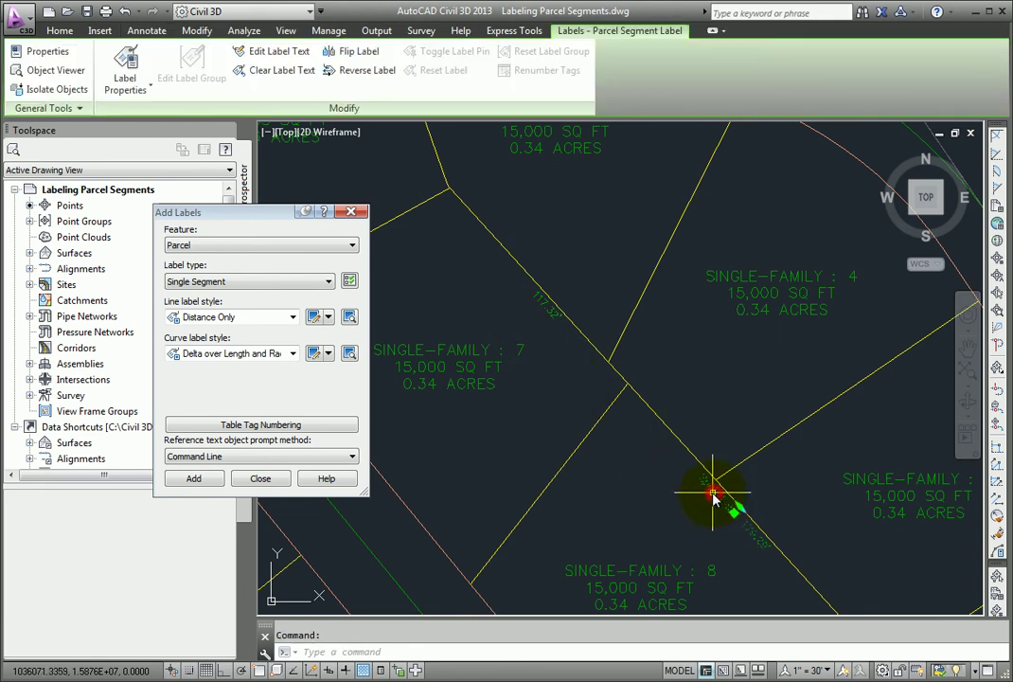
{"action": "left_click", "coordinate": [289, 71]}
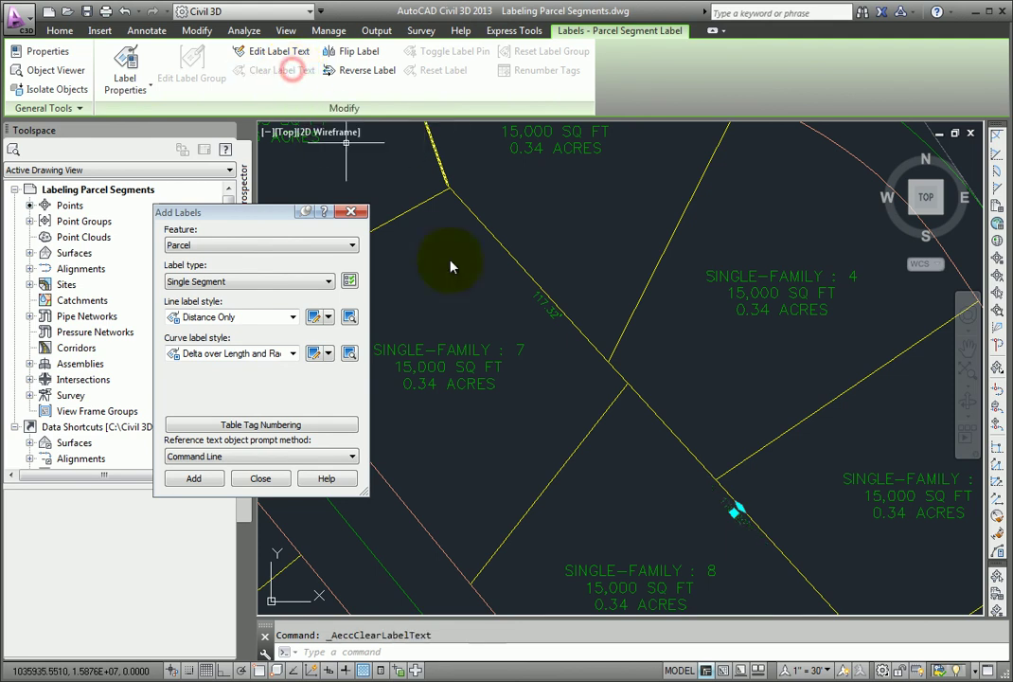
{"action": "scroll", "coordinate": [724, 540], "scroll_direction": "up", "scroll_amount": 2}
{"action": "scroll", "coordinate": [725, 540], "scroll_direction": "up", "scroll_amount": 1}
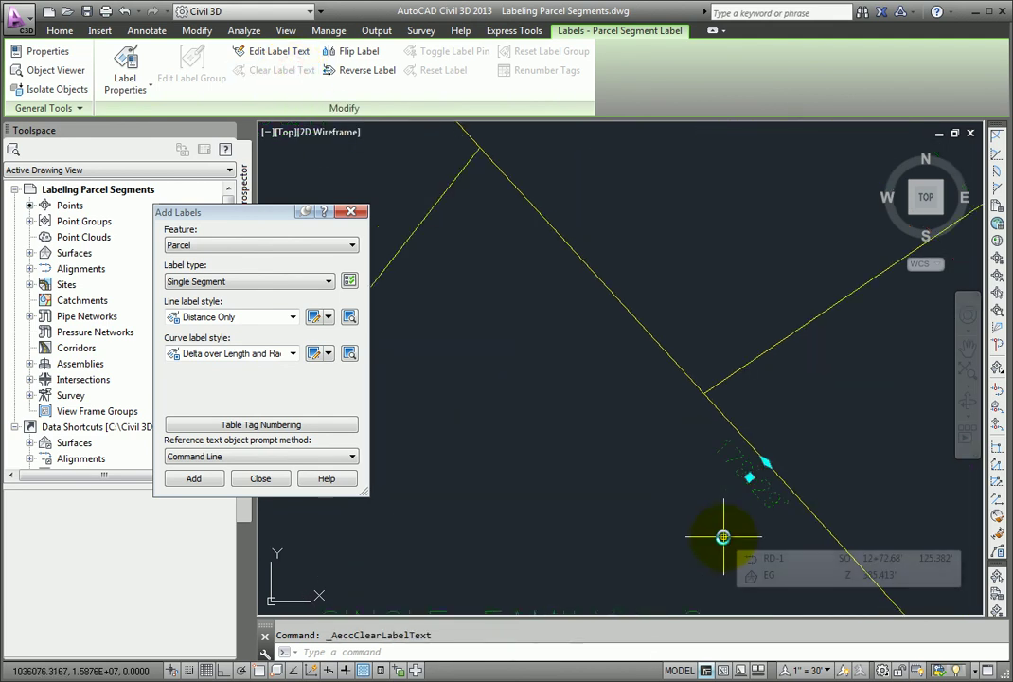